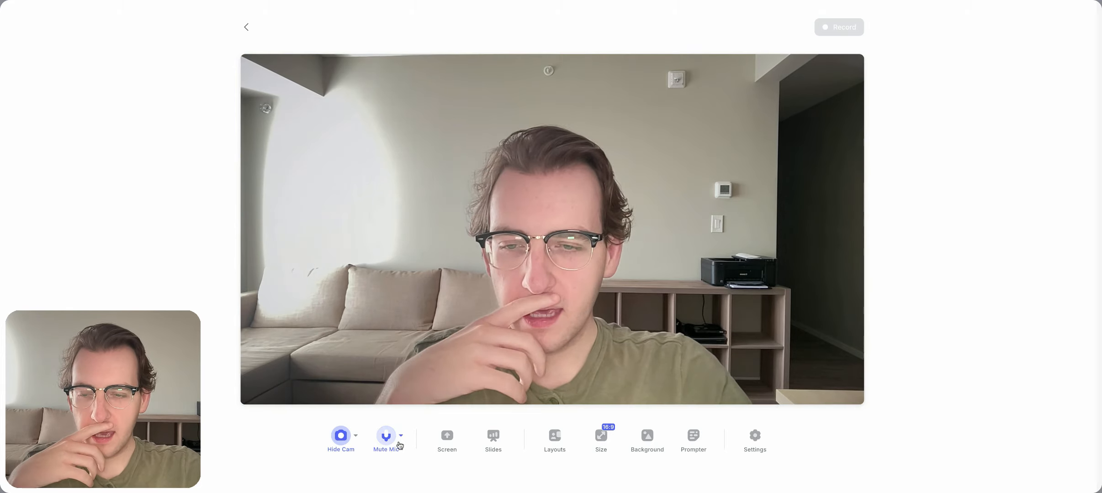
- Switch the recording camera to the iPhone 11 Camera and set the canvas size to YouTube Short (9:16)
left_click(357, 437)
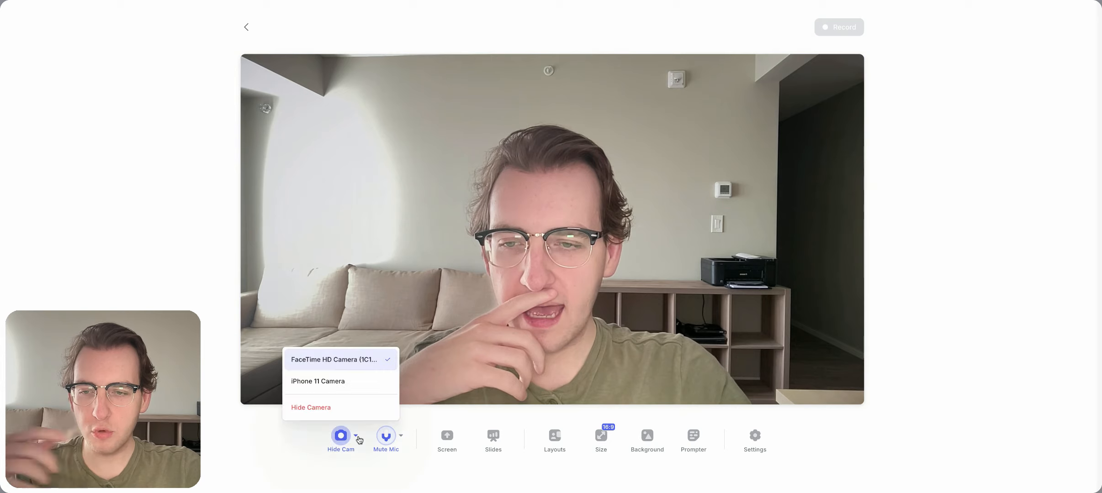
left_click(359, 389)
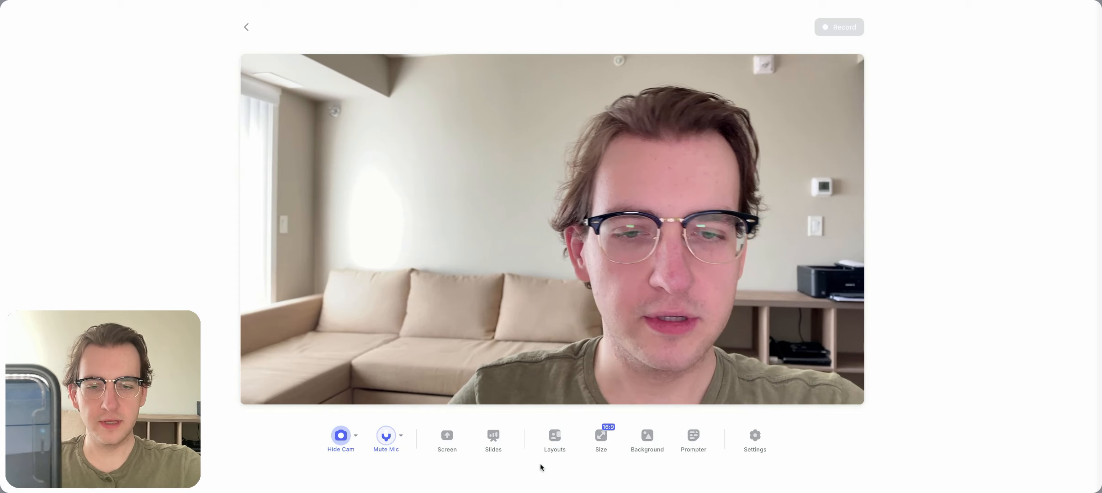
left_click(599, 443)
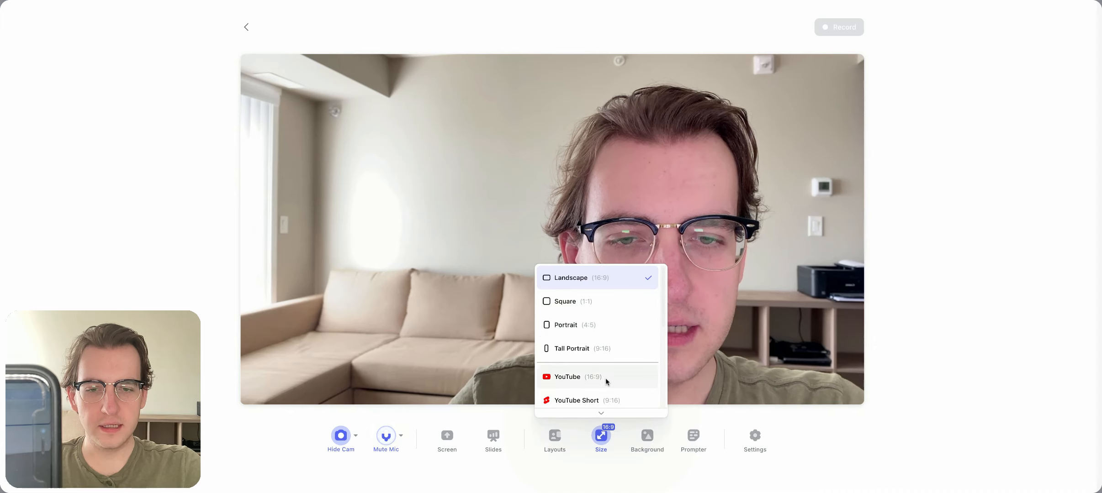
left_click(608, 400)
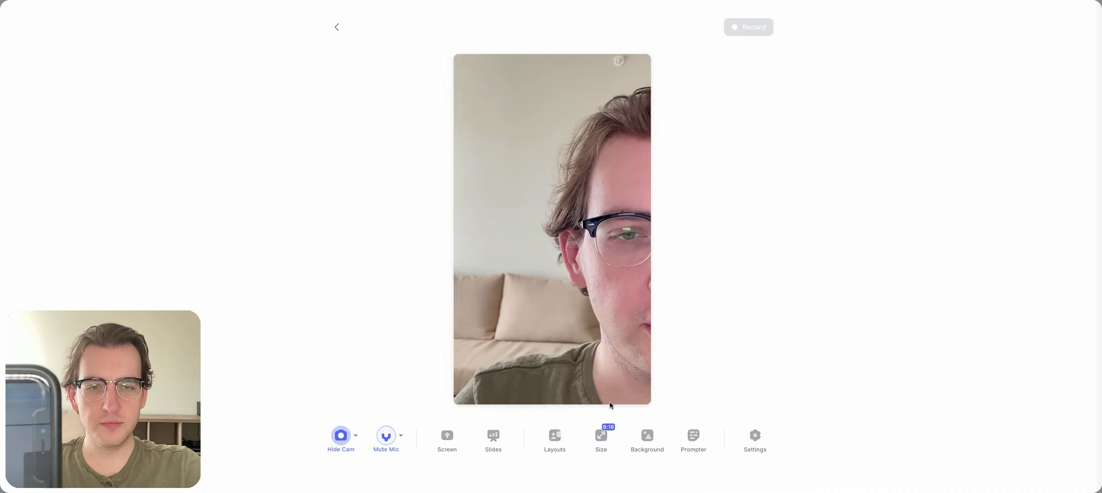
left_click(608, 435)
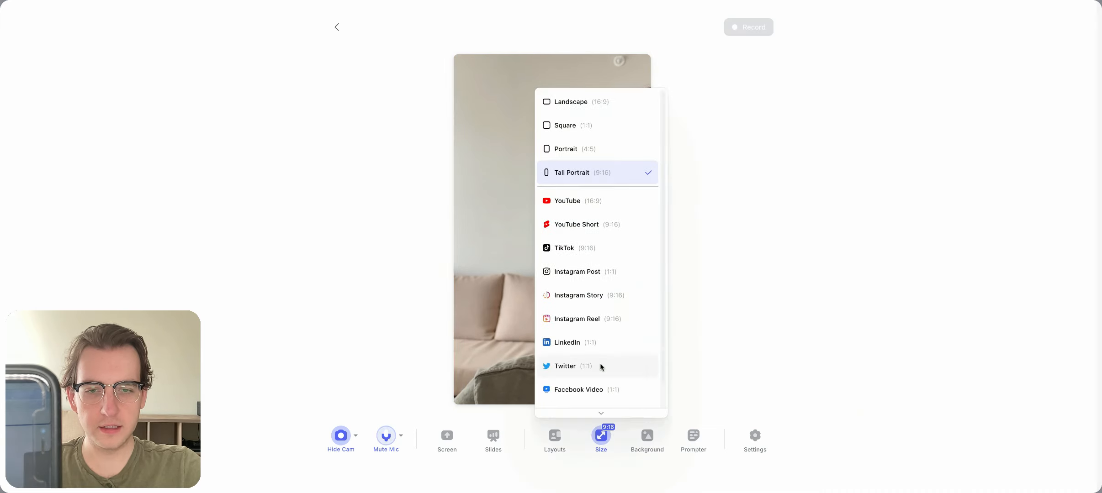
left_click(609, 225)
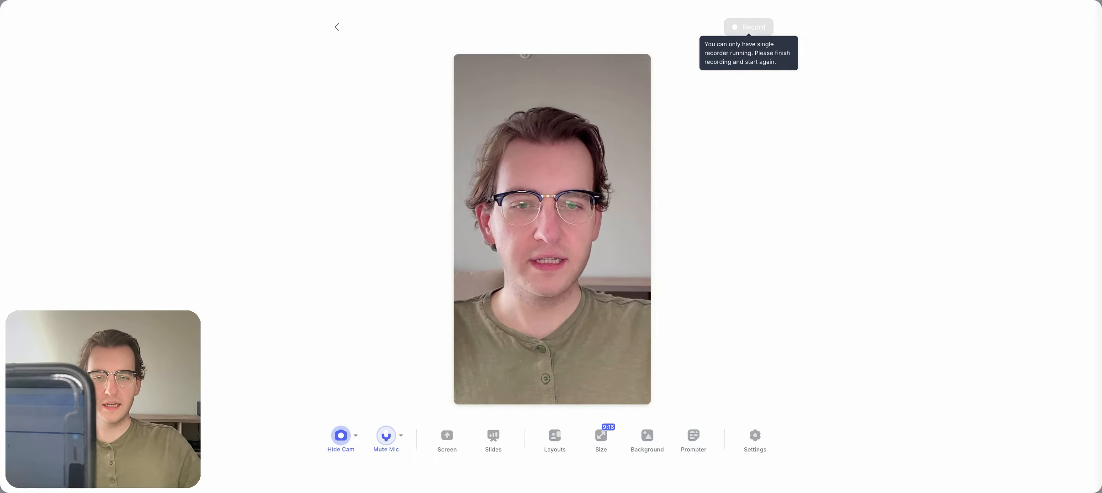
- Open the teleprompter, pop it out into a separate window and bring it back inside the recorder
left_click(693, 444)
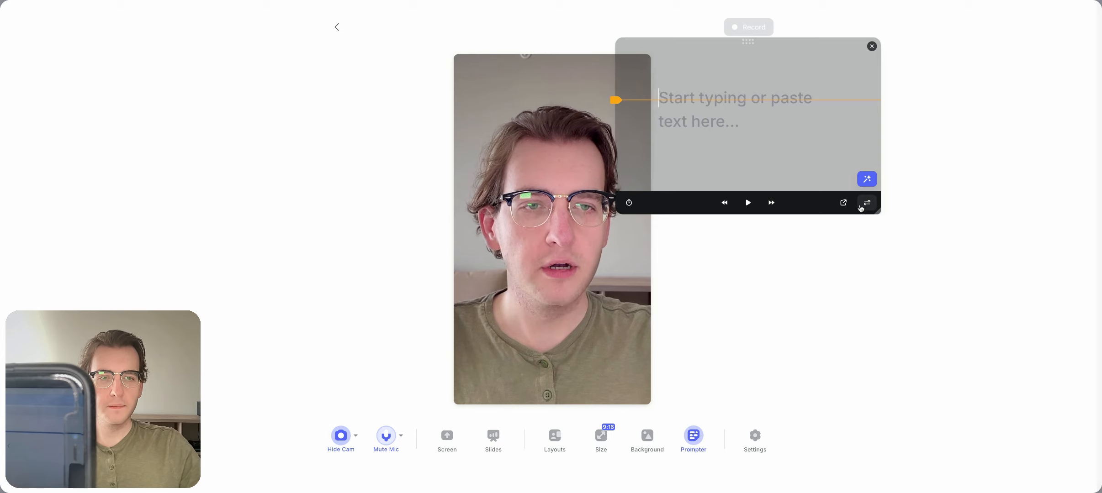
left_click(844, 203)
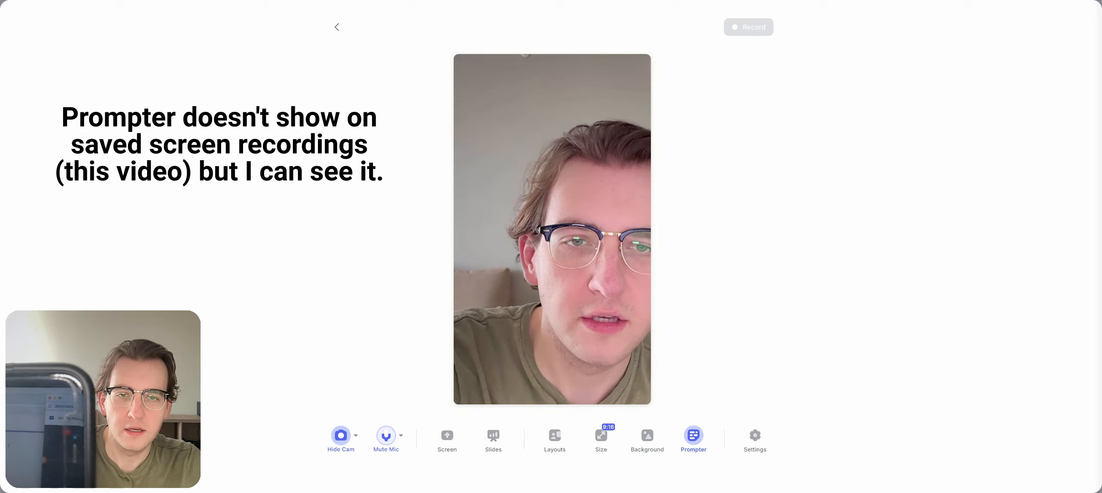
left_click(257, 462)
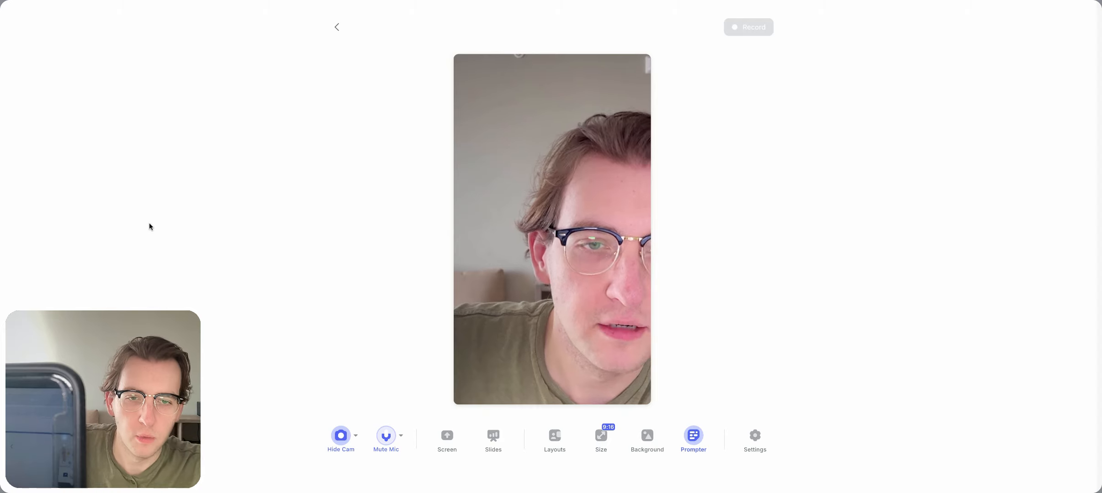
left_click(691, 438)
left_click(693, 438)
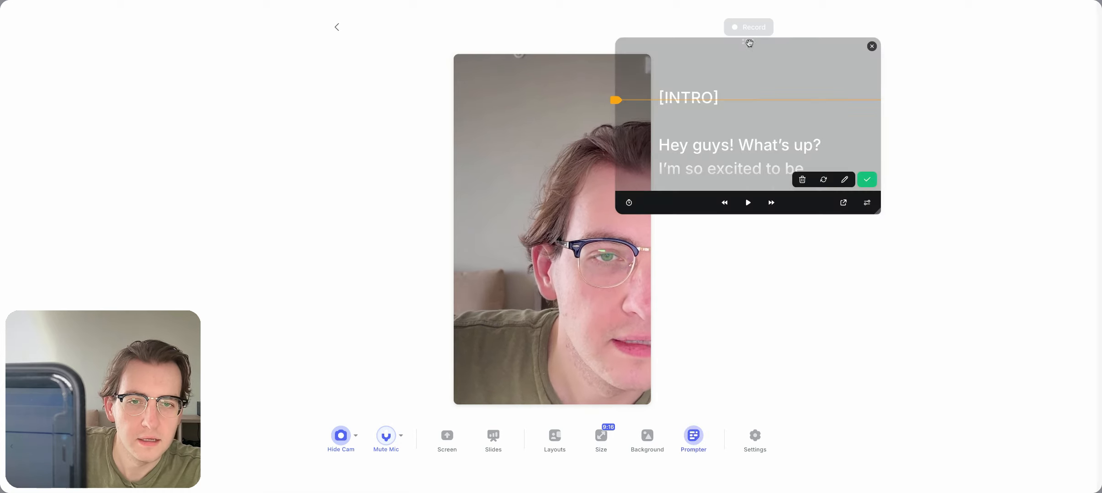
- Move the teleprompter over the upper part of the camera preview and run its intro script
left_click_drag(750, 42, 733, 57)
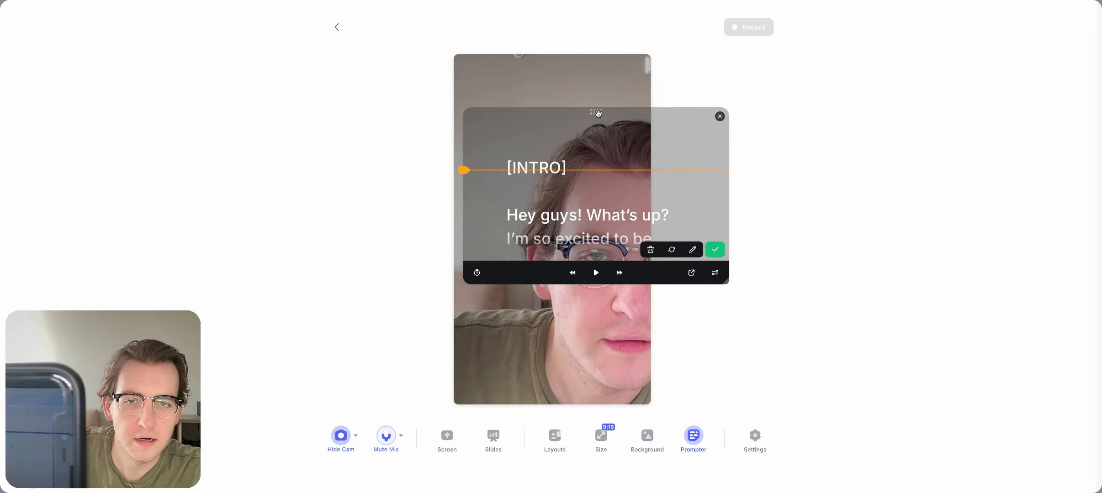
left_click_drag(557, 105, 550, 45)
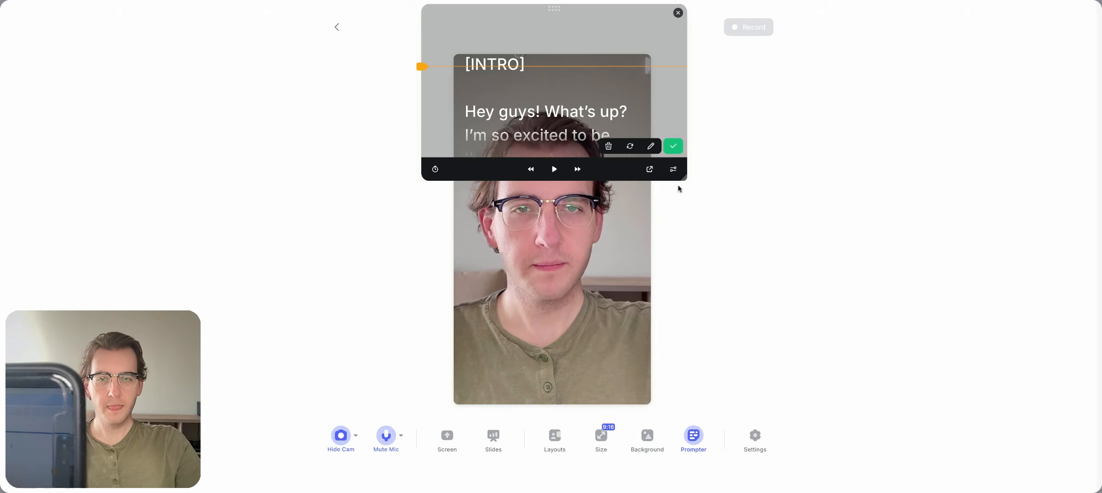
left_click(554, 173)
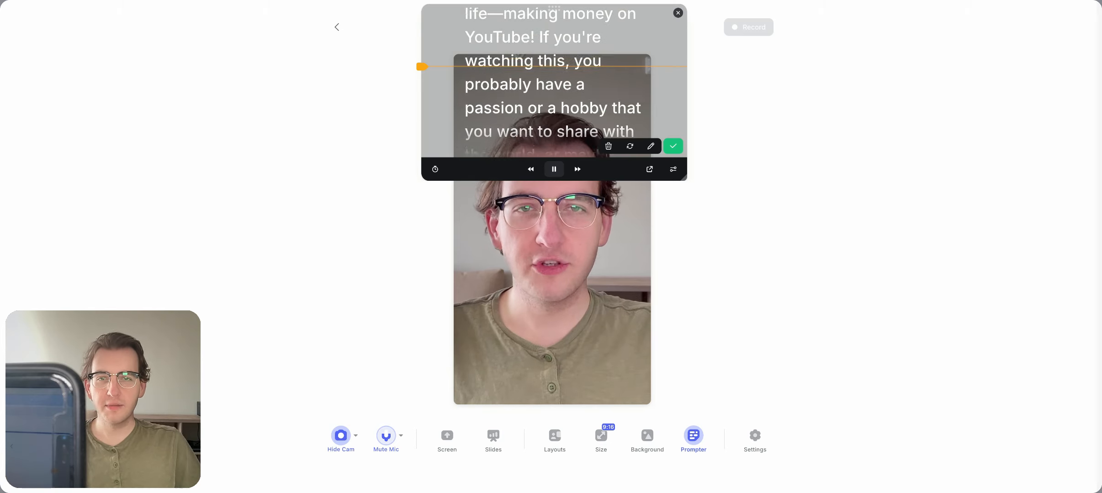
key("space")
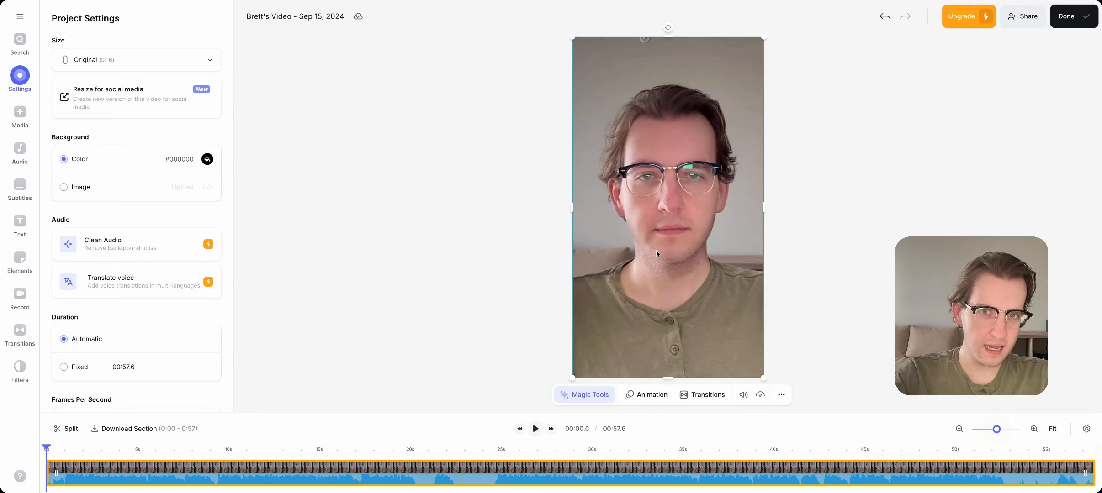
- Try the YouTube (16:9) project size and set the size to YouTube Short (9:16)
left_click(197, 64)
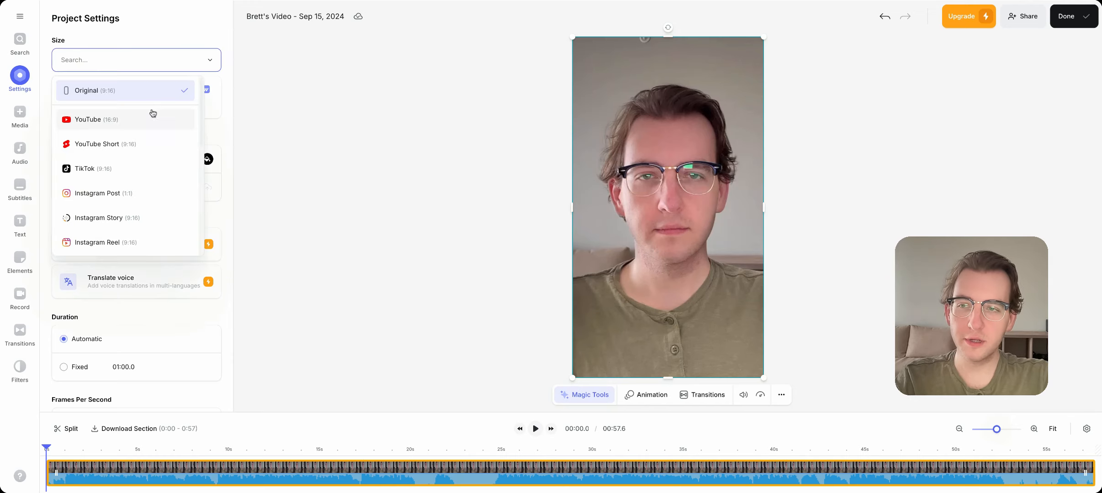
left_click(133, 123)
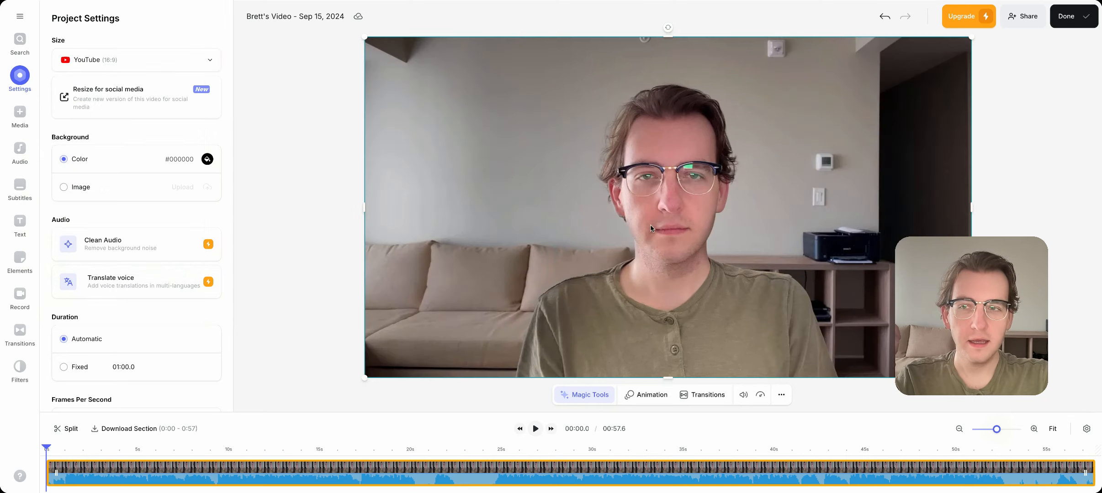
left_click(114, 63)
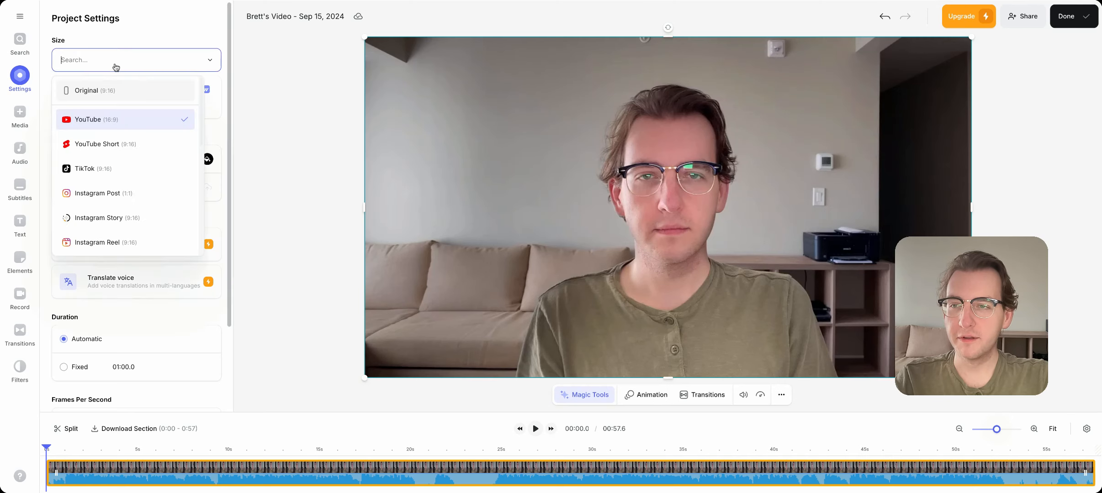
left_click(120, 143)
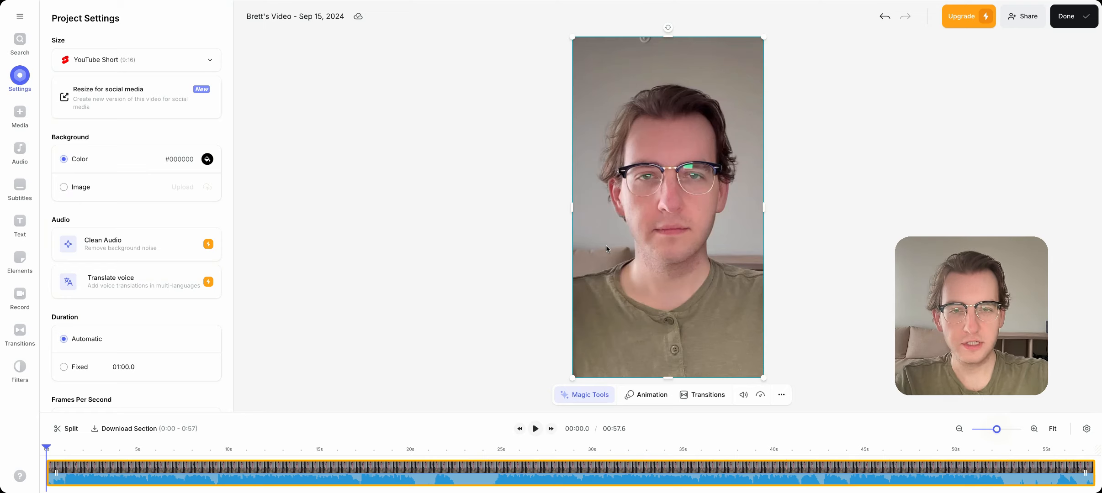
- Select the recorded video clip and play back its opening seconds
left_click(657, 209)
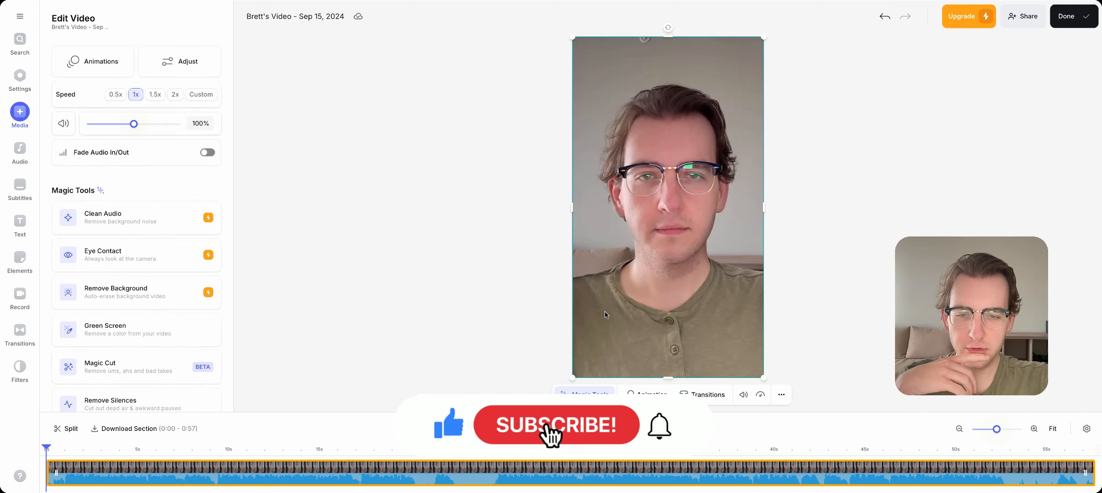
left_click(536, 432)
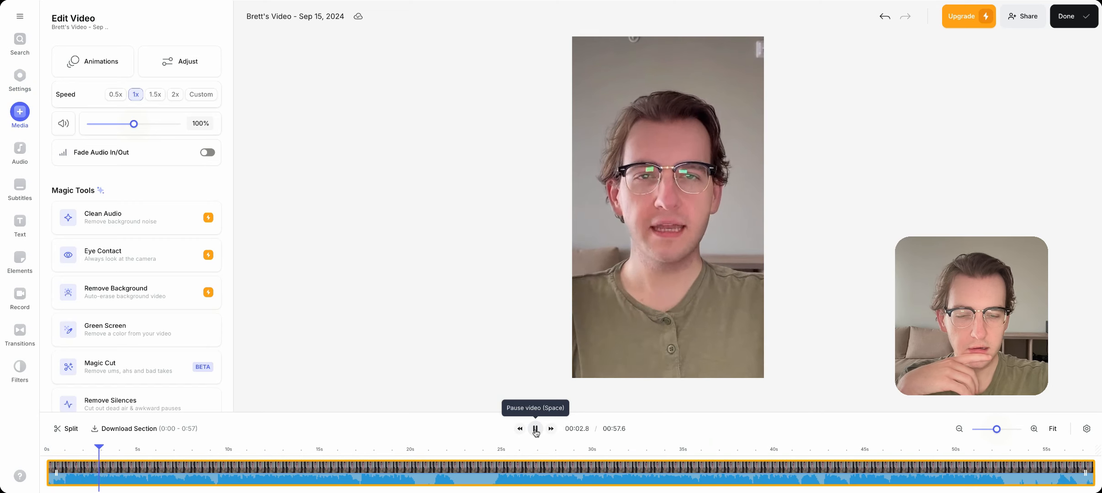
left_click(535, 430)
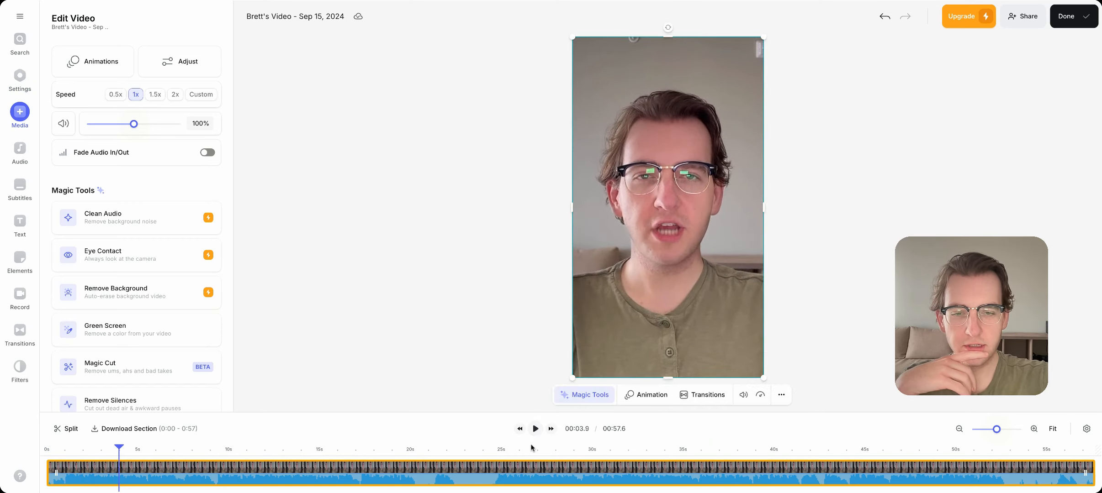
- Look through the available Magic Tools and the remaining edit options for the selected clip
left_click(588, 399)
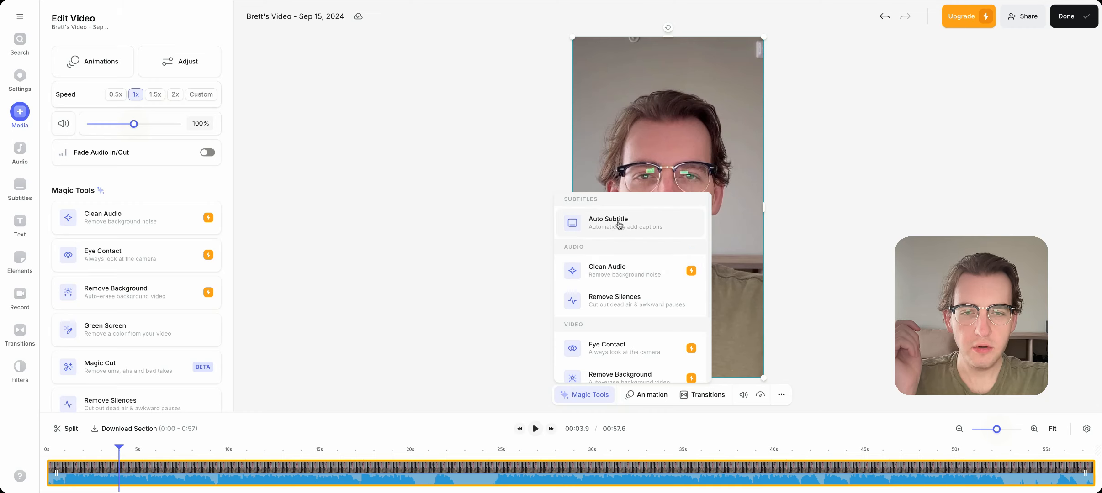
scroll(630, 223, "down", 3)
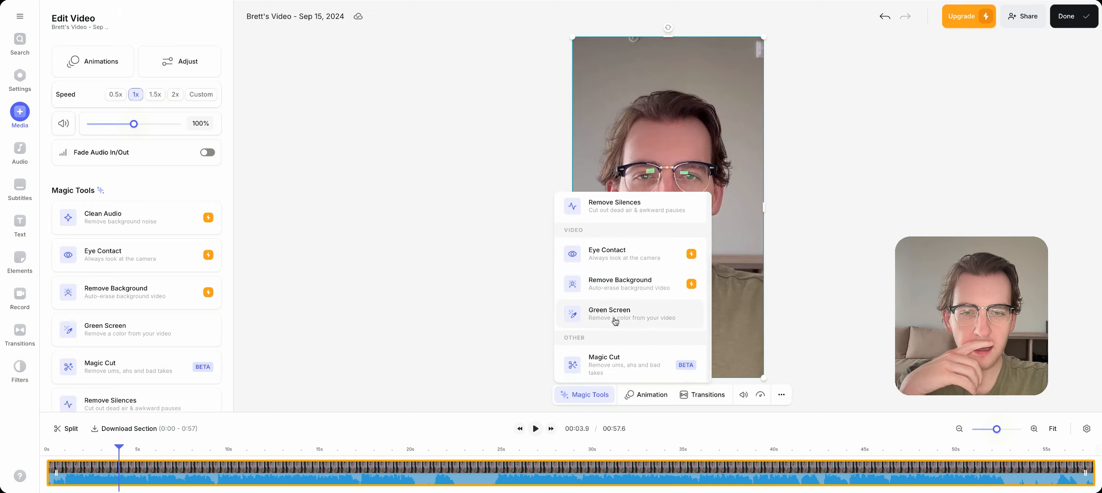
left_click(847, 260)
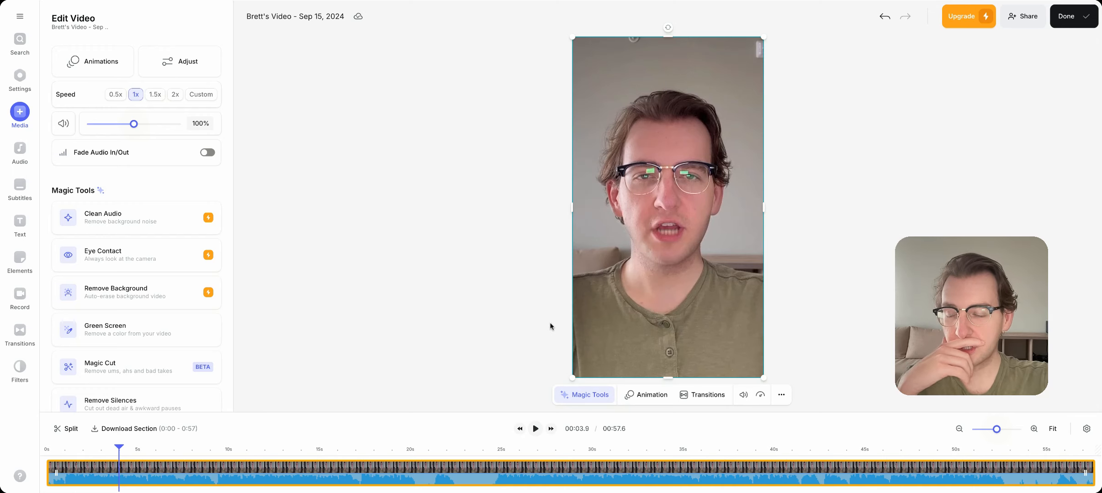
scroll(133, 343, "down", 5)
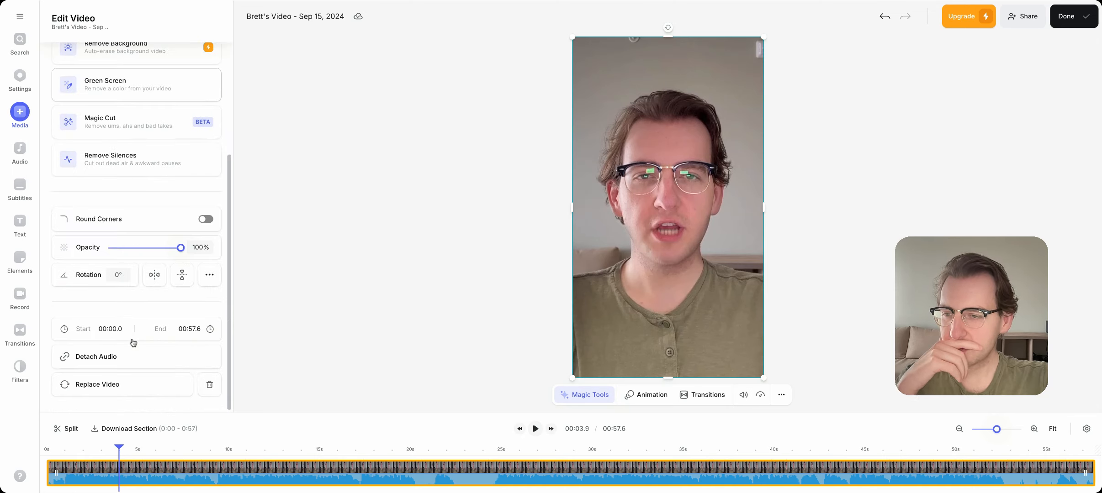
scroll(133, 343, "up", 5)
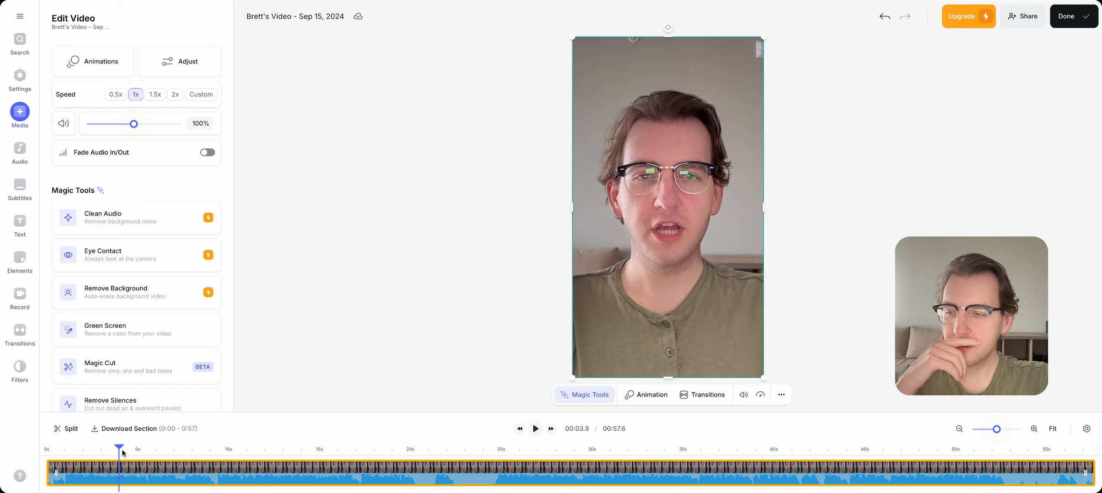
- Replay the clip's opening from the start and apply Remove Silences to the clip
left_click(46, 450)
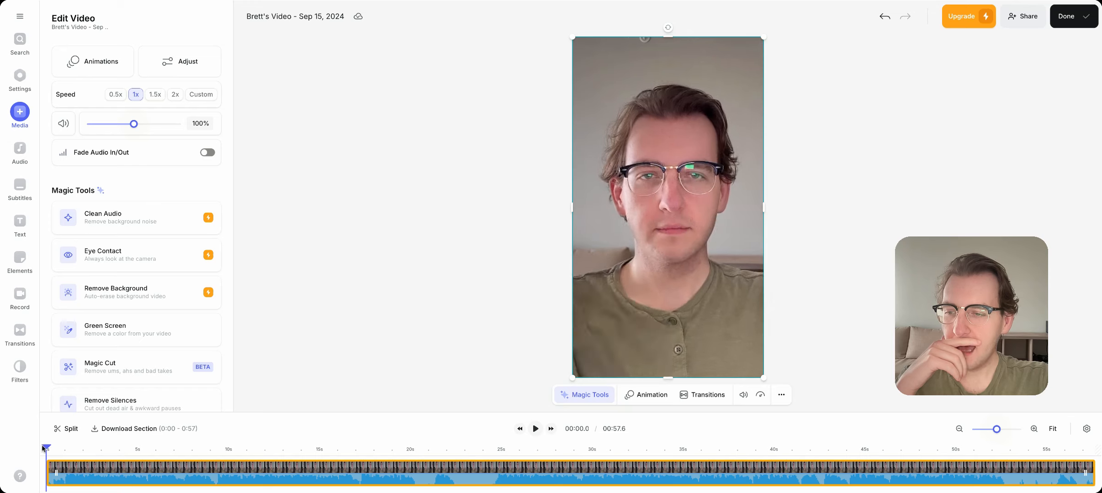
left_click(537, 429)
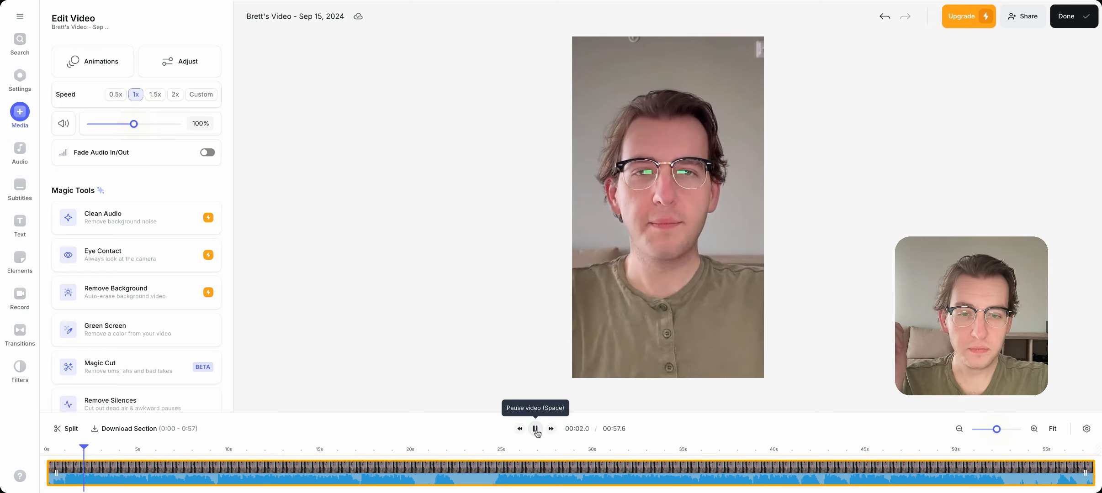
left_click(536, 429)
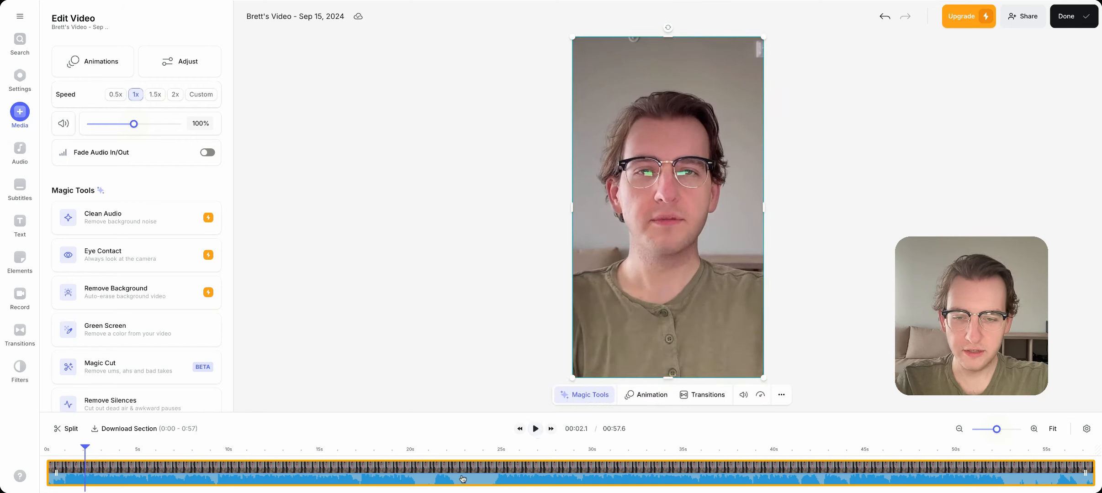
left_click(584, 396)
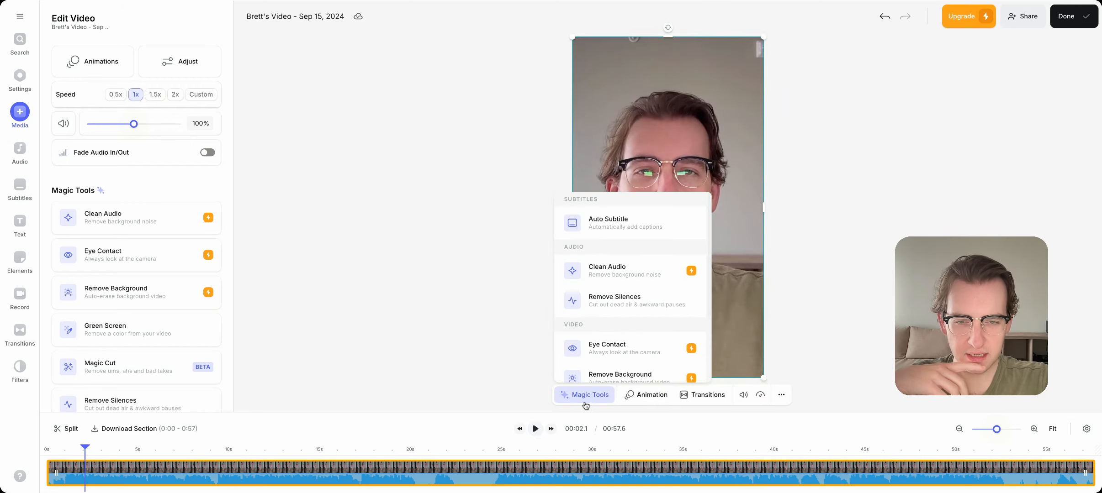
left_click(658, 307)
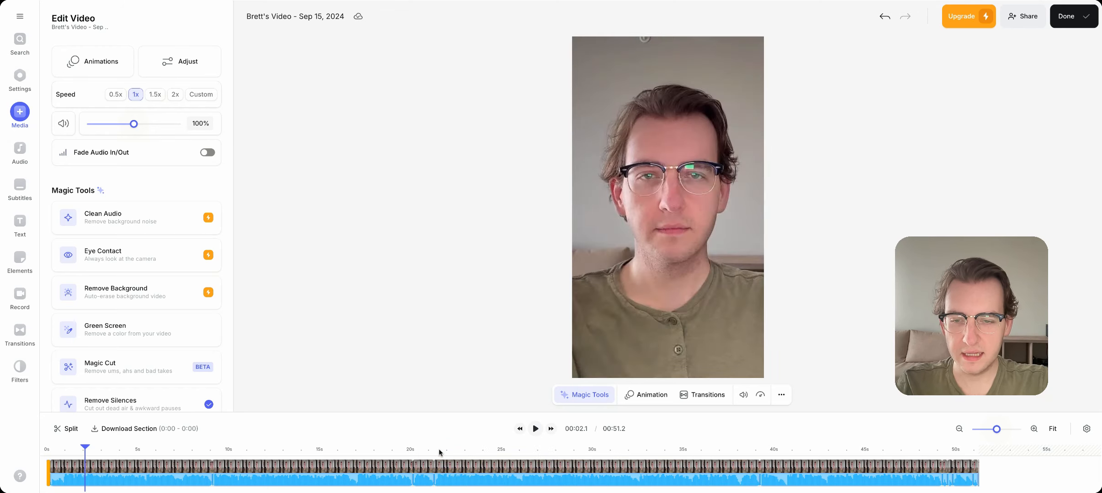
- Play back short passages around 8, 20 and 38 seconds to check the silence cuts, and return the playhead to the start
left_click(395, 452)
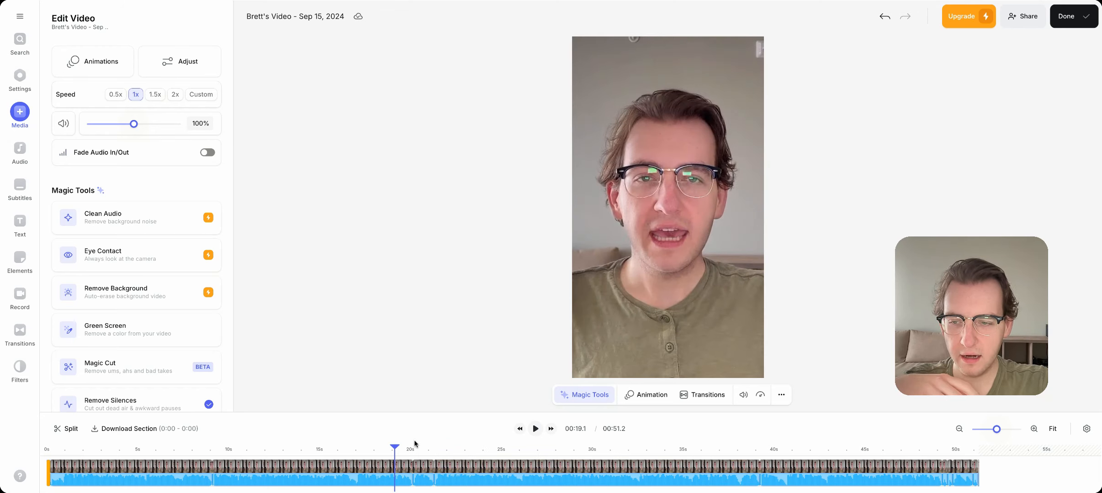
left_click(197, 451)
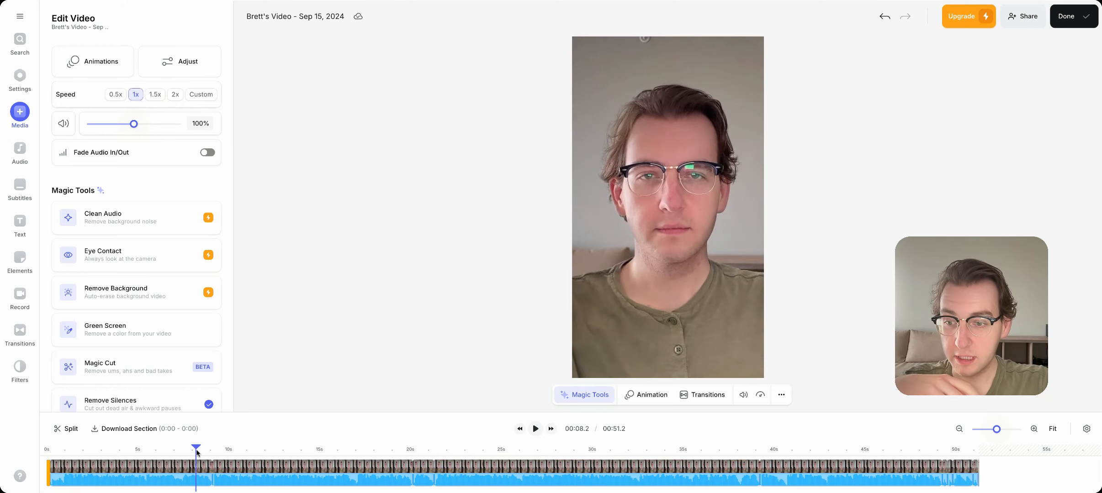
left_click(536, 429)
left_click(536, 429)
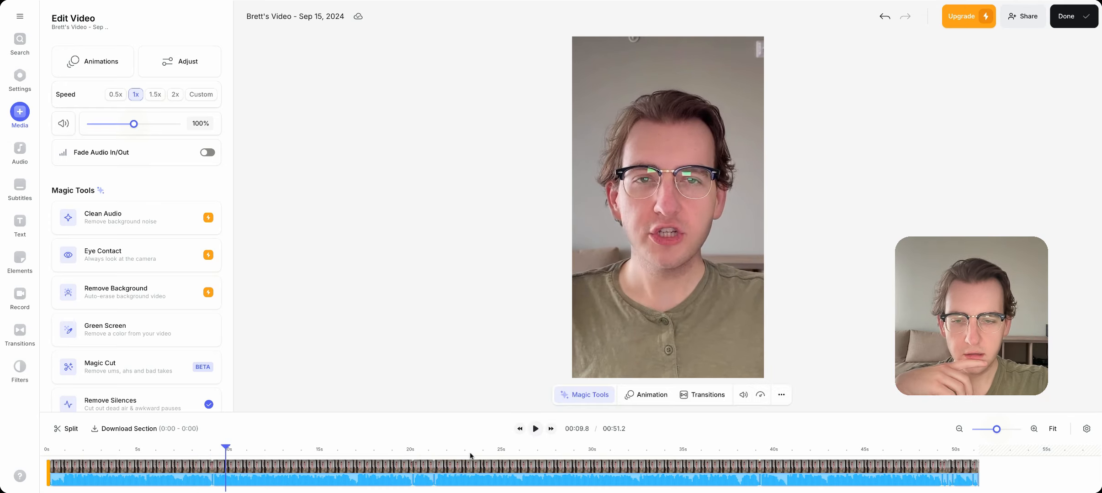
left_click(551, 430)
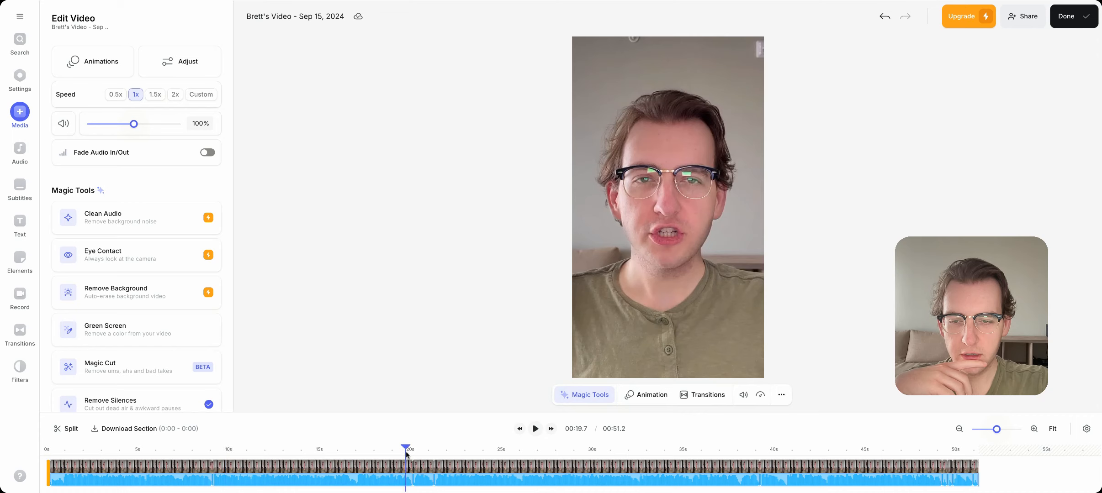
left_click(536, 430)
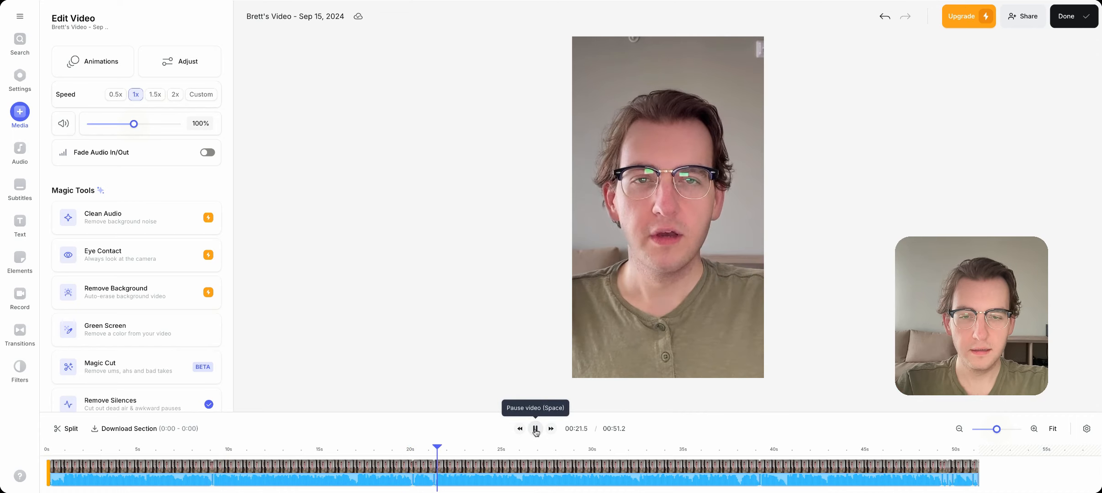
left_click(536, 429)
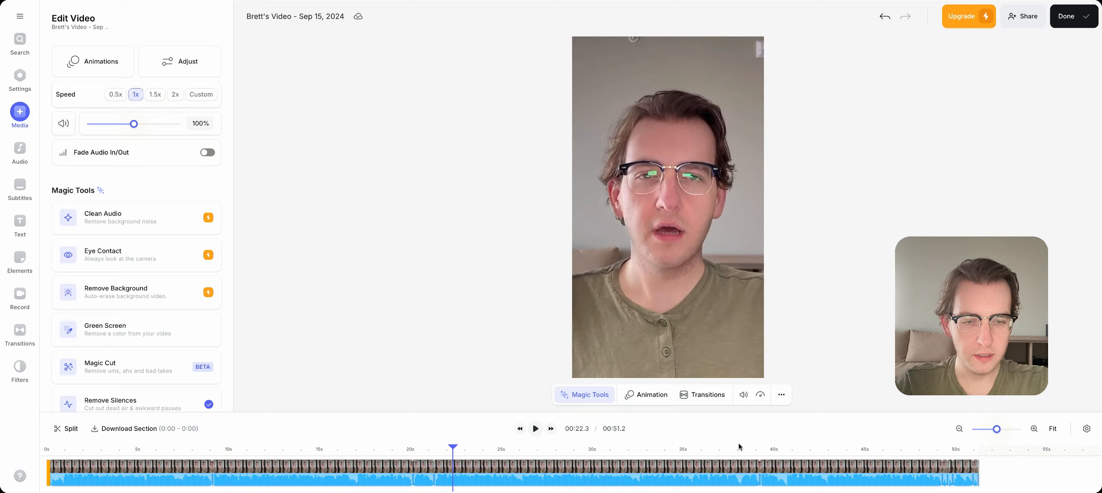
left_click(739, 448)
left_click(535, 430)
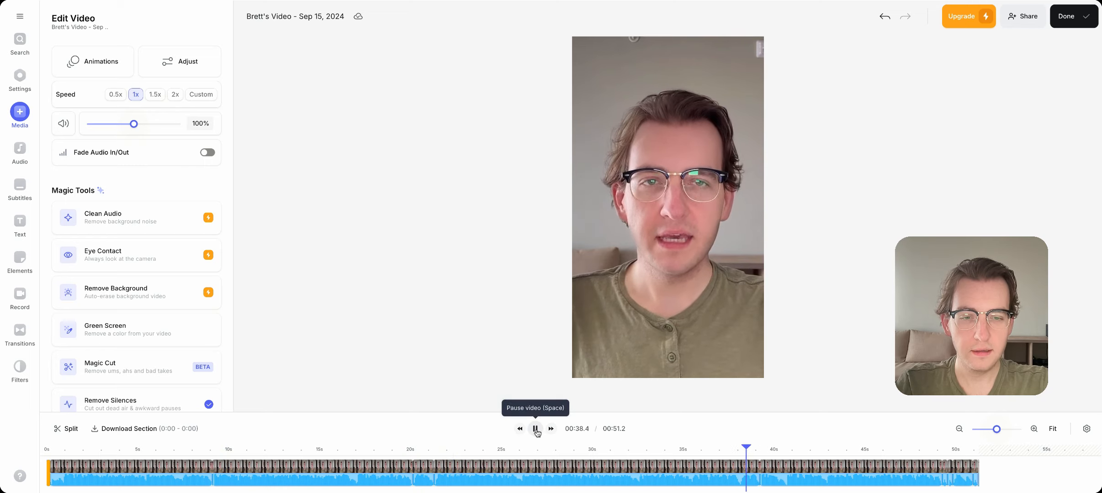
left_click(535, 430)
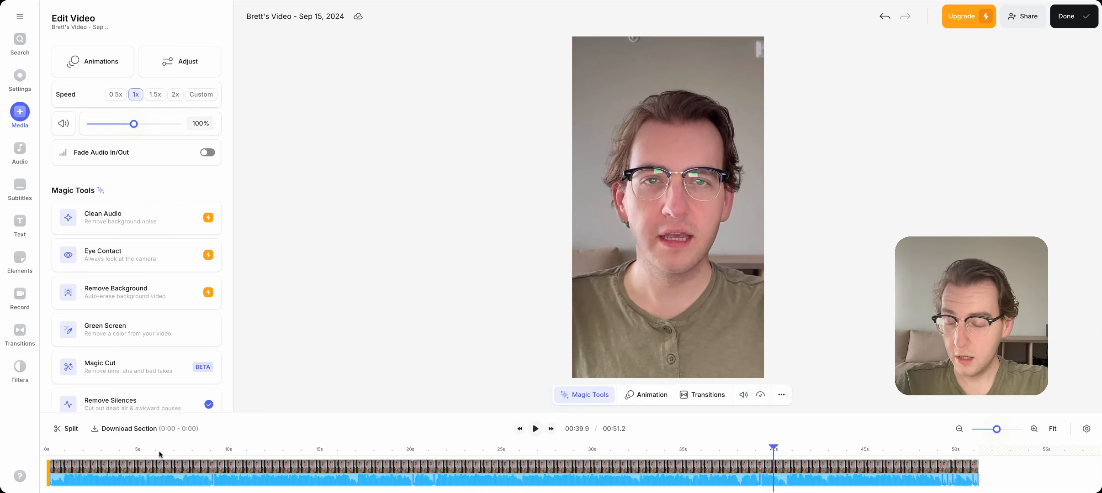
left_click_drag(132, 452, 5, 446)
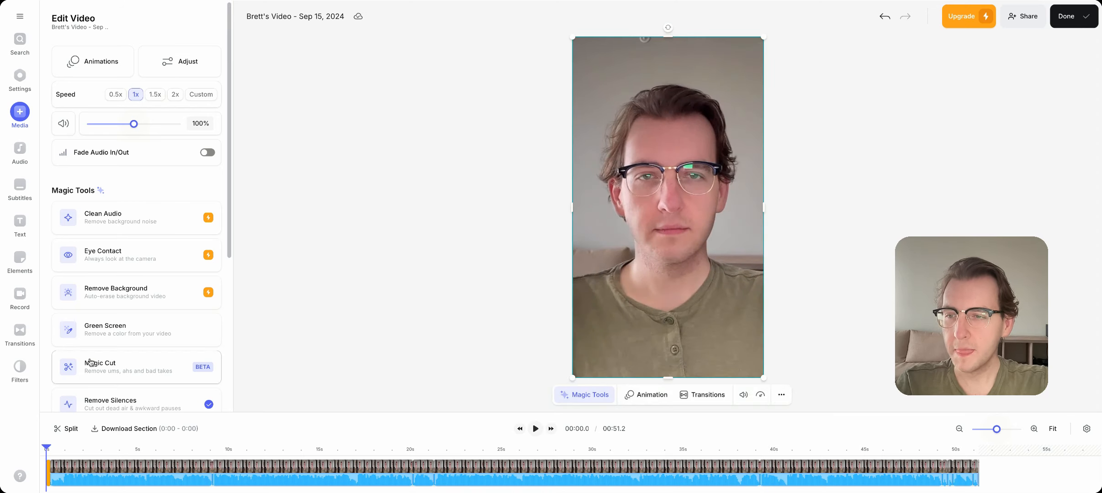
- Try to apply Clean Audio to the clip, dismiss the upgrade offer and look over the remaining edit options
left_click(154, 226)
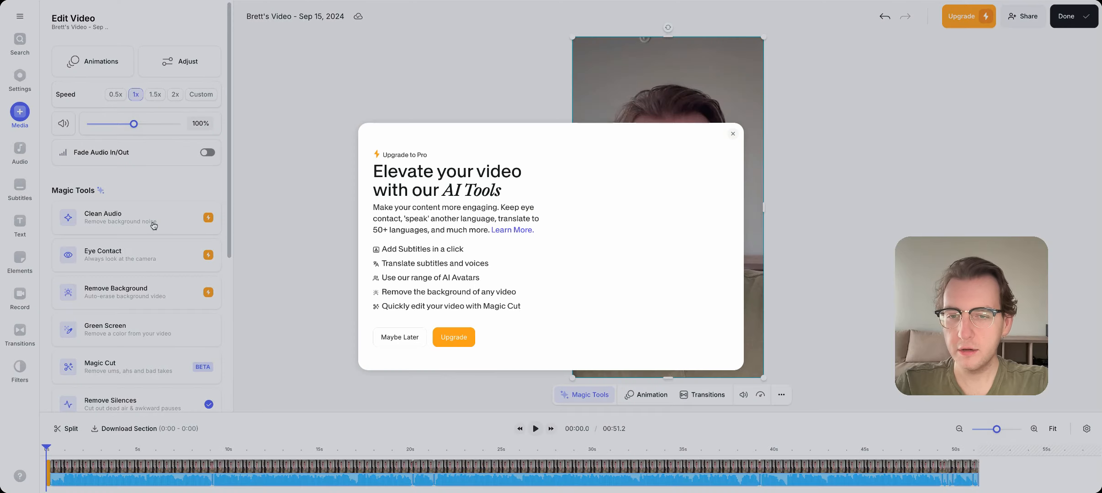
left_click(402, 339)
scroll(141, 338, "down", 5)
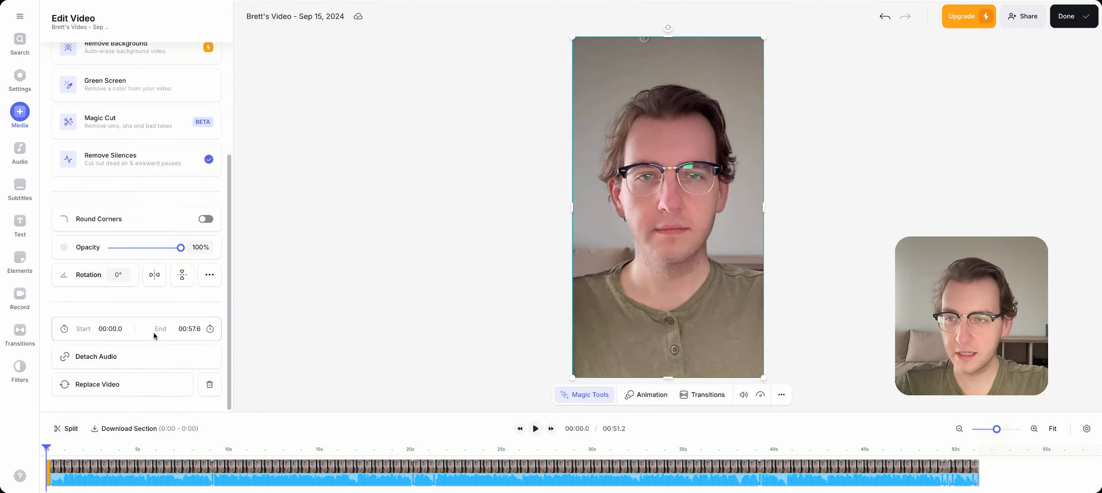
scroll(155, 329, "up", 5)
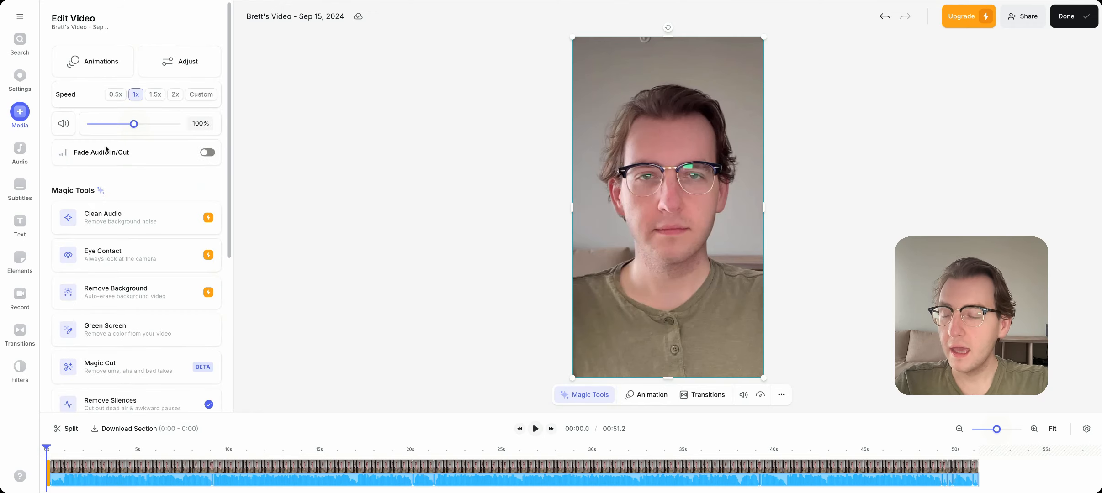
- Generate automatic English subtitles for the video and play back the opening seconds with them
left_click(25, 193)
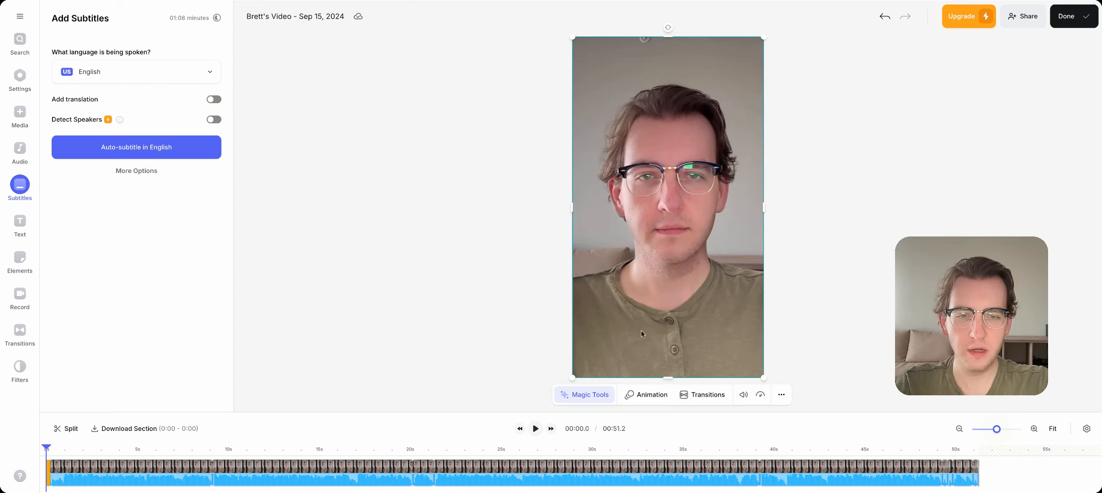
left_click(151, 148)
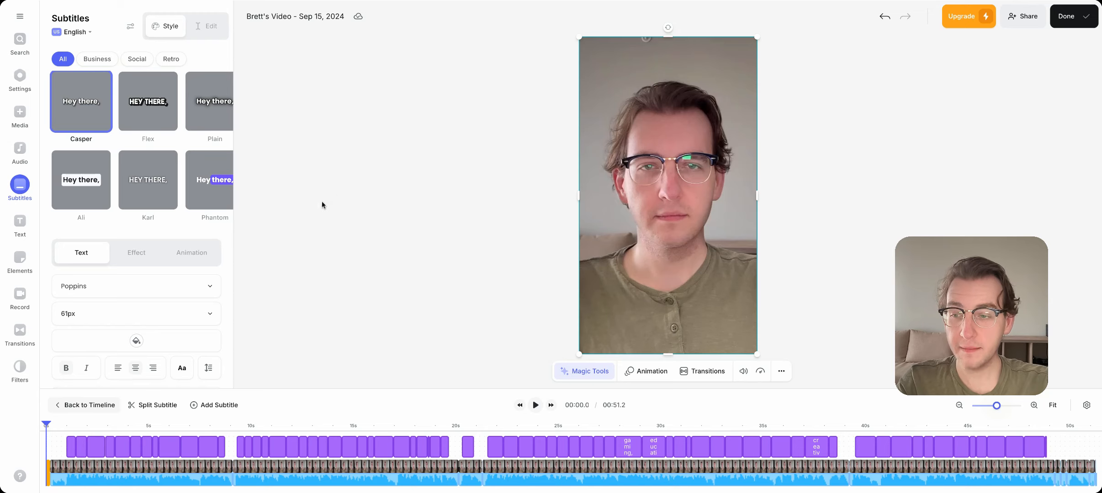
left_click(536, 406)
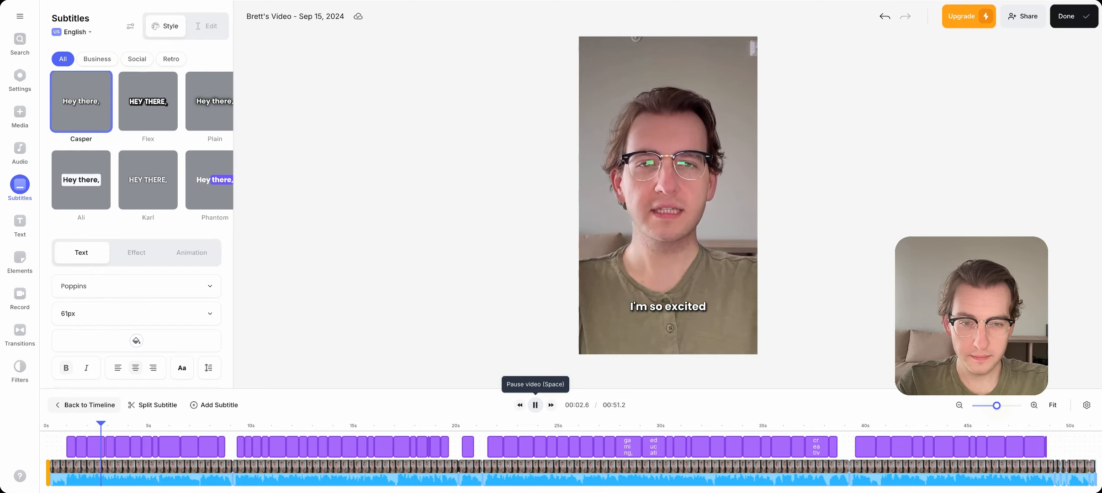
left_click(536, 405)
- Enlarge the subtitle text to size 68 and move it slightly higher, centred horizontally in the frame
left_click(668, 307)
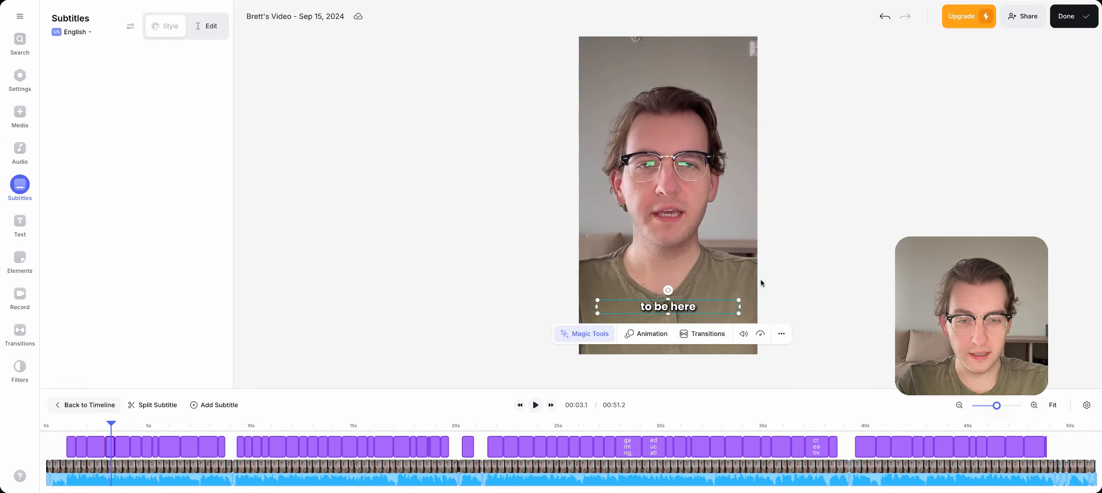
left_click_drag(739, 300, 762, 303)
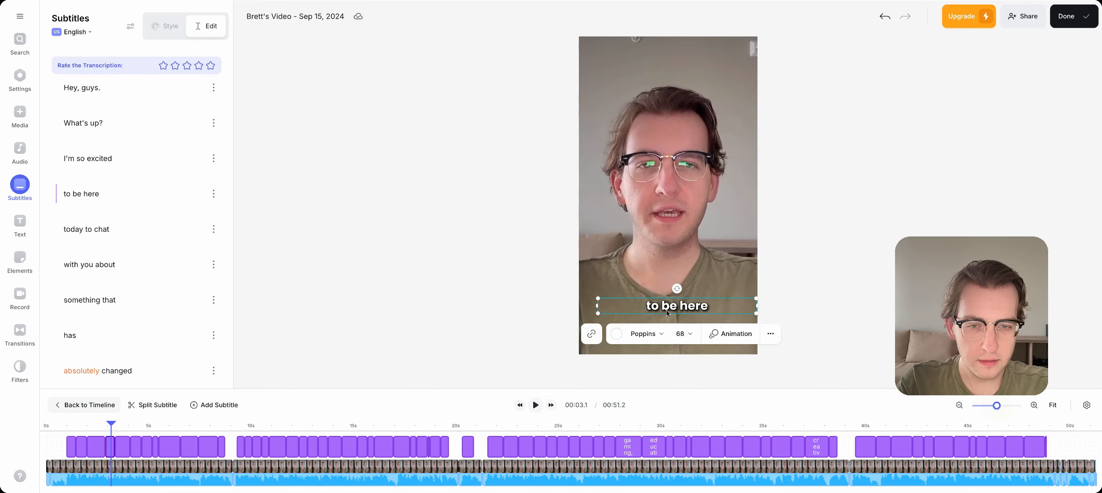
left_click_drag(665, 310, 655, 297)
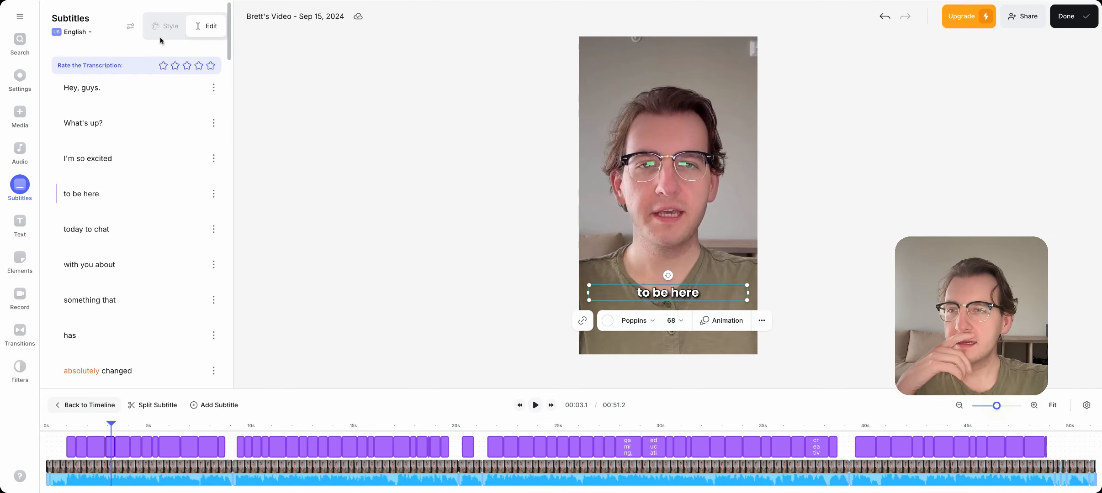
- Try Auto Highlight on the subtitles, preview a few seconds of the video and turn the highlighting off
left_click(169, 25)
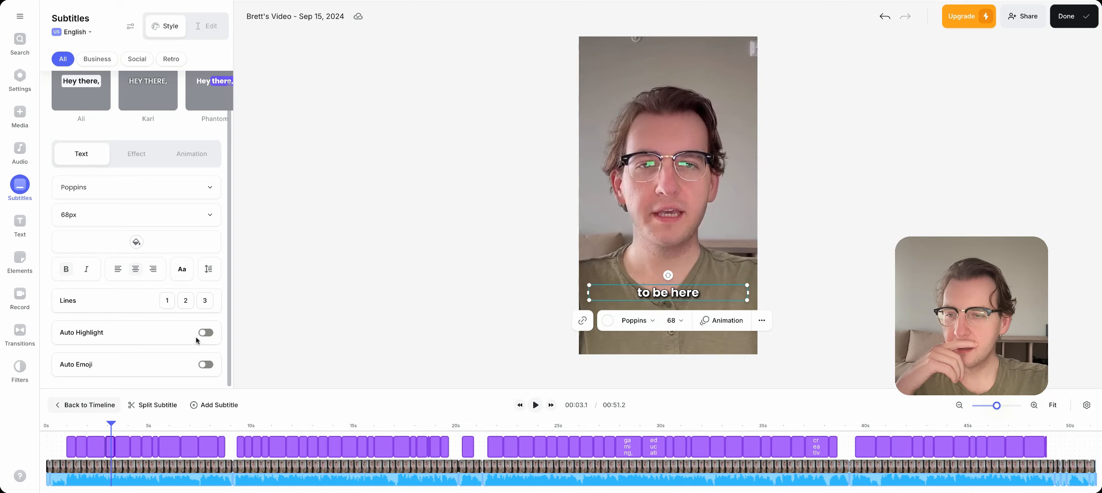
left_click(206, 333)
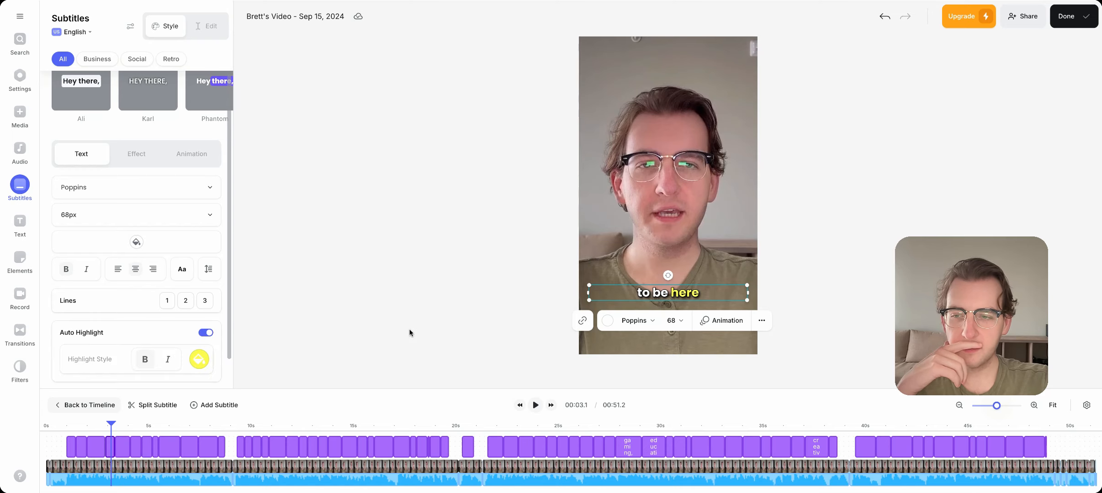
left_click(536, 405)
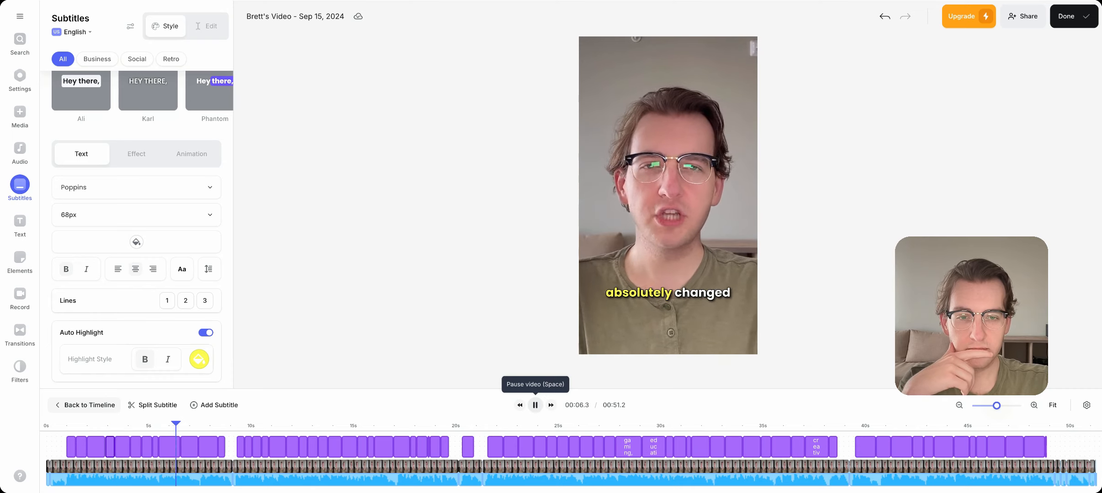
left_click(535, 405)
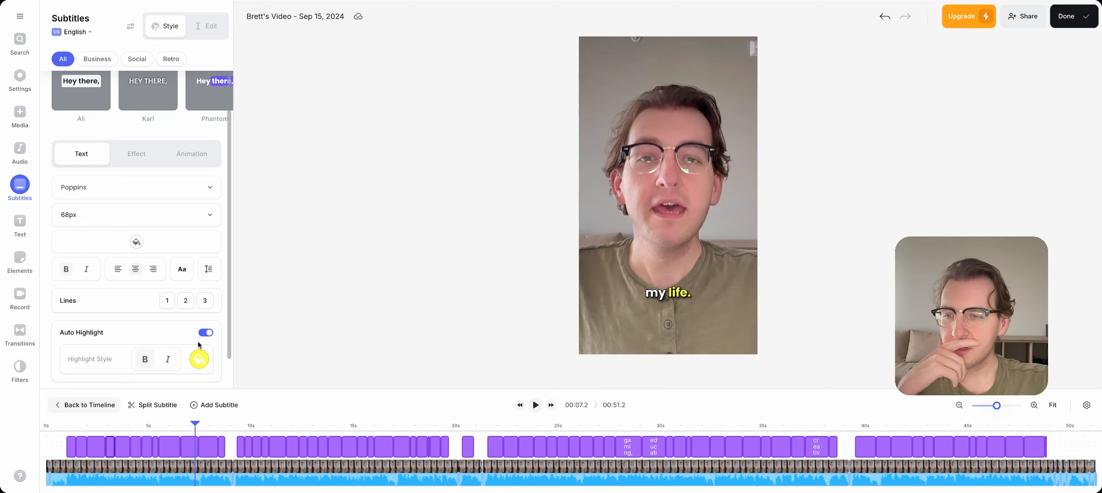
left_click(207, 333)
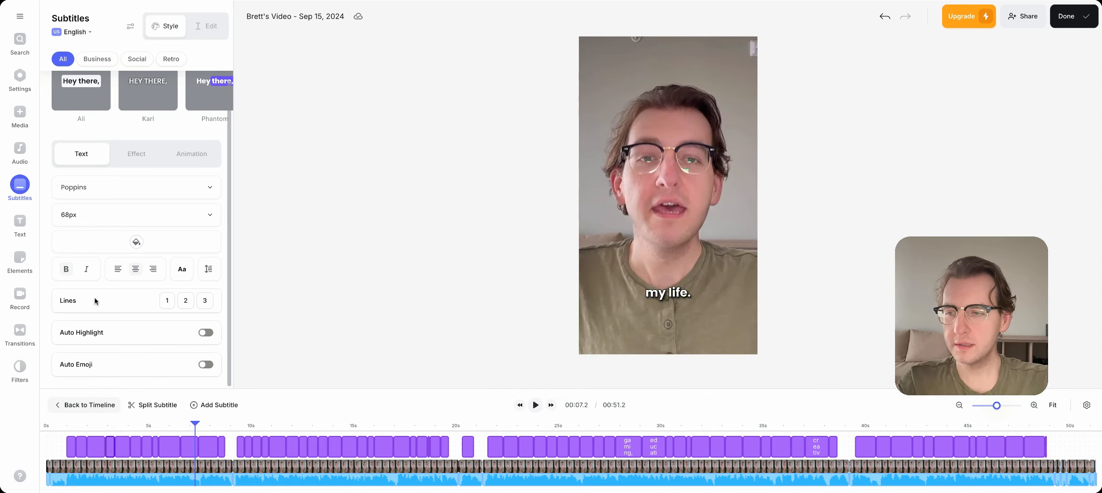
- Look through the subtitle effect and animation settings and return to the text settings
scroll(137, 247, "up", 3)
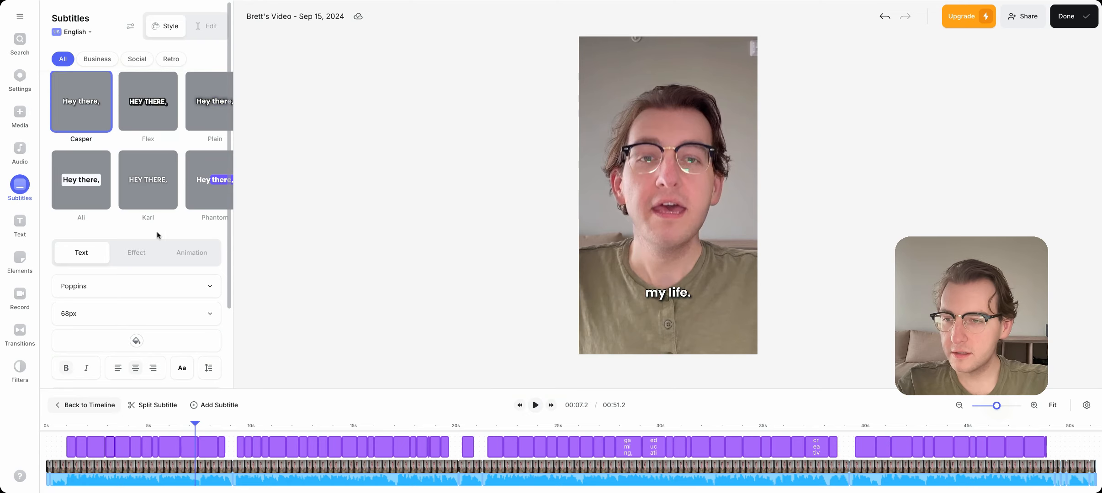
left_click(136, 253)
scroll(138, 263, "down", 1)
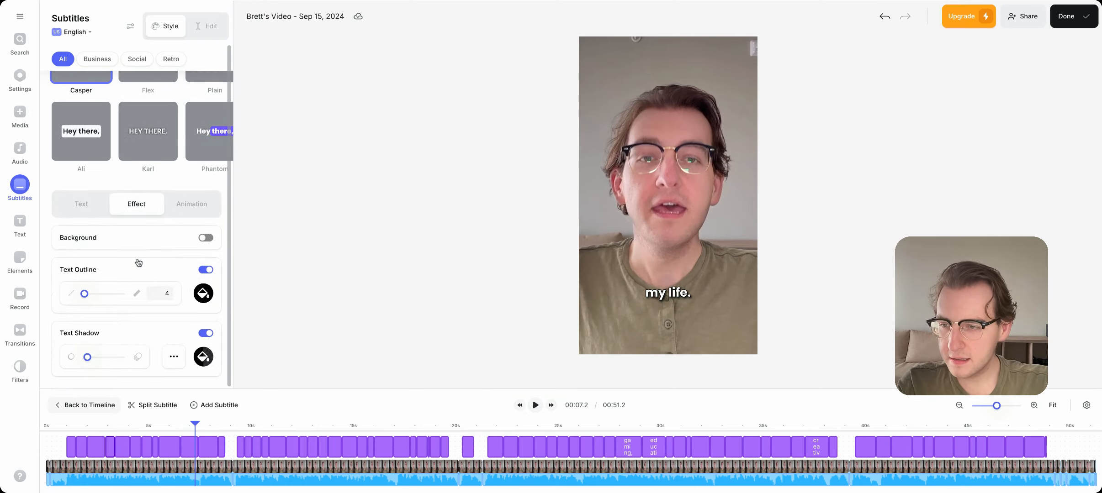
left_click(192, 204)
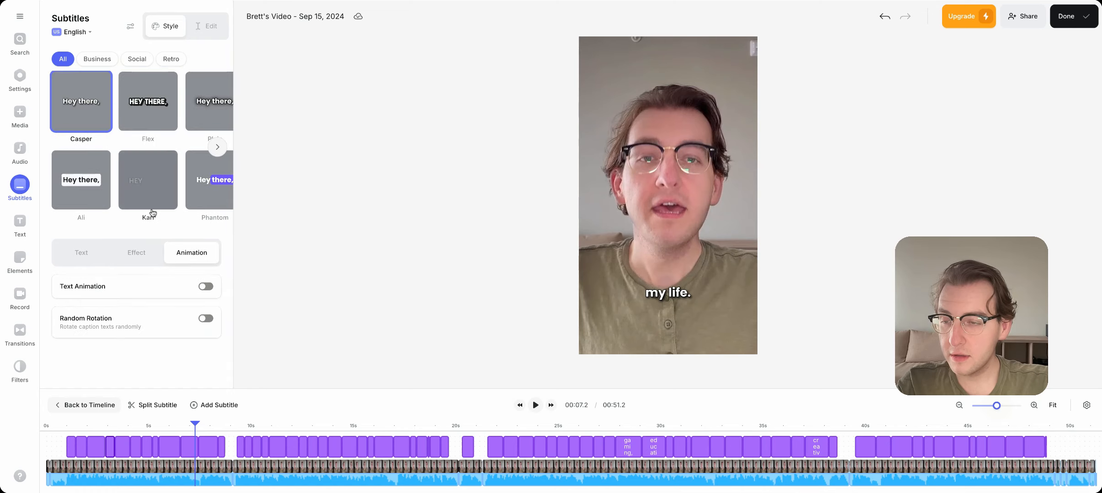
left_click(86, 257)
- Set the subtitles to display on 2 lines and preview a short passage
scroll(112, 288, "down", 2)
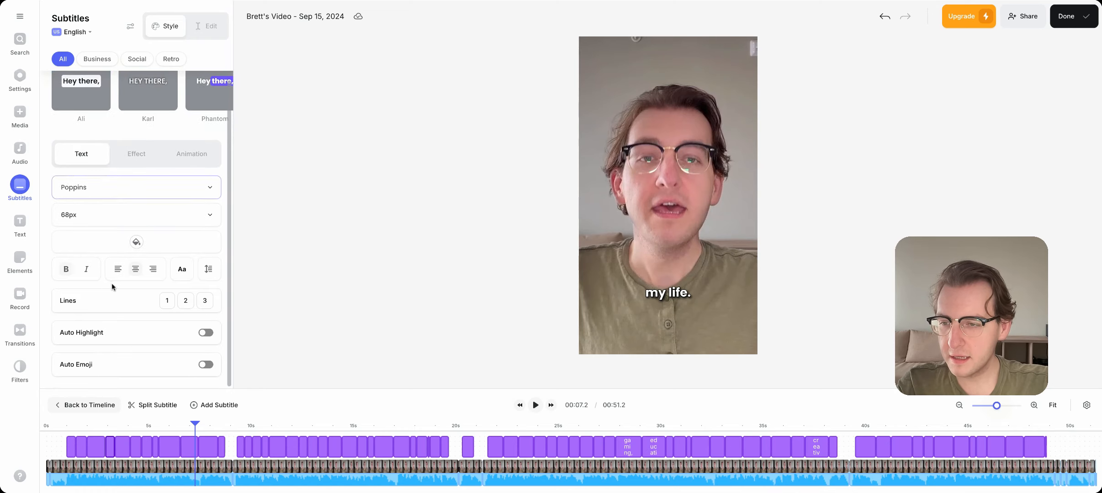
left_click(182, 303)
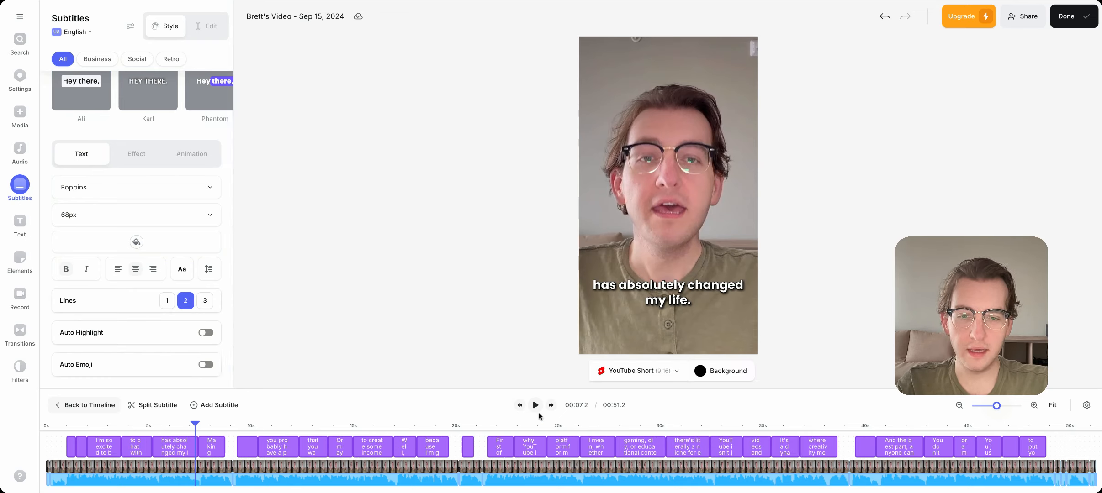
left_click(537, 408)
left_click(536, 406)
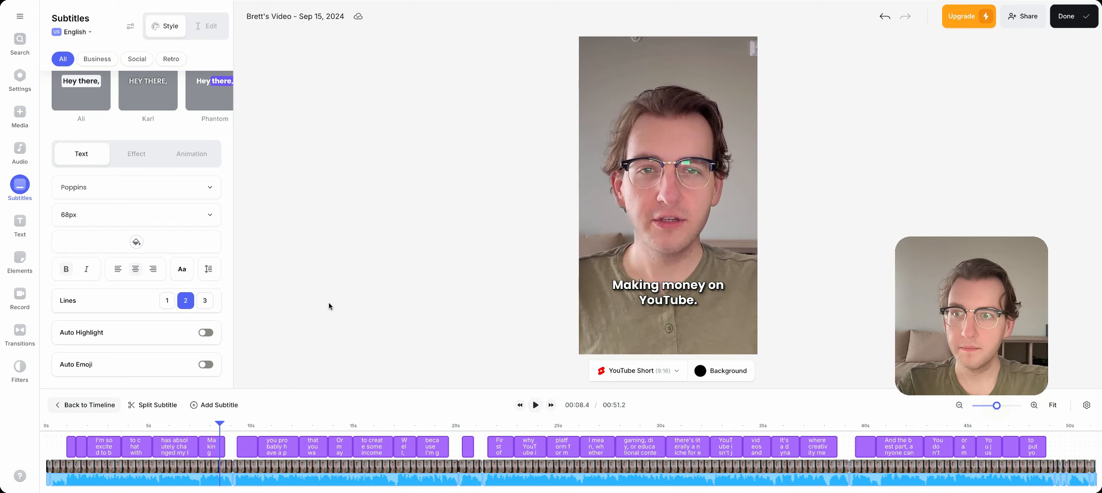
- Try the Phantom style on the subtitles and play a short preview
scroll(224, 229, "up", 2)
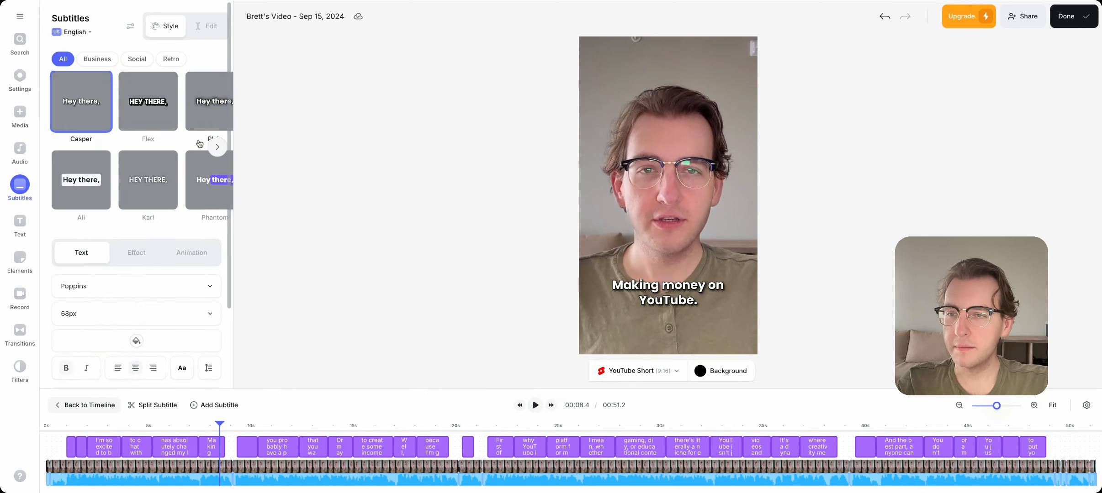
left_click(219, 147)
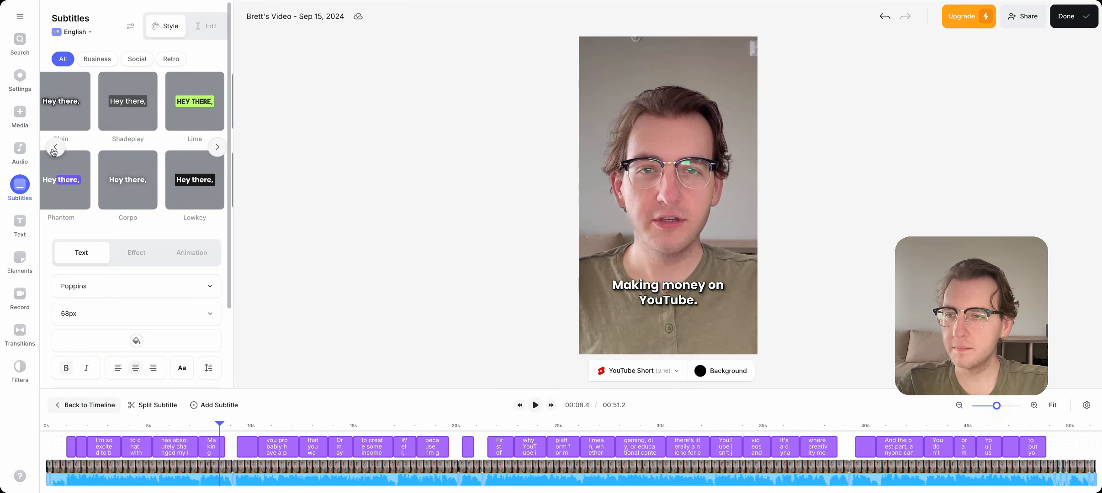
left_click(54, 165)
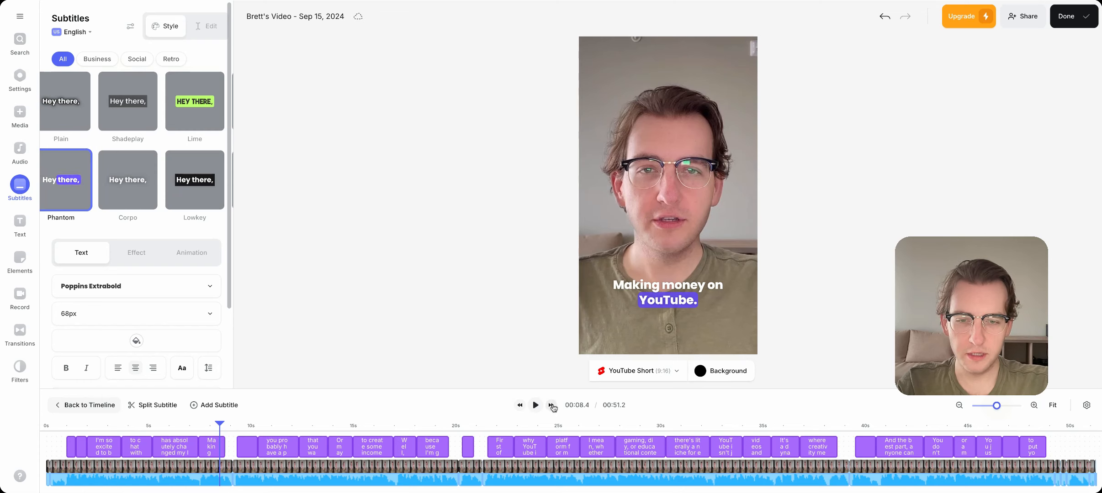
left_click(535, 406)
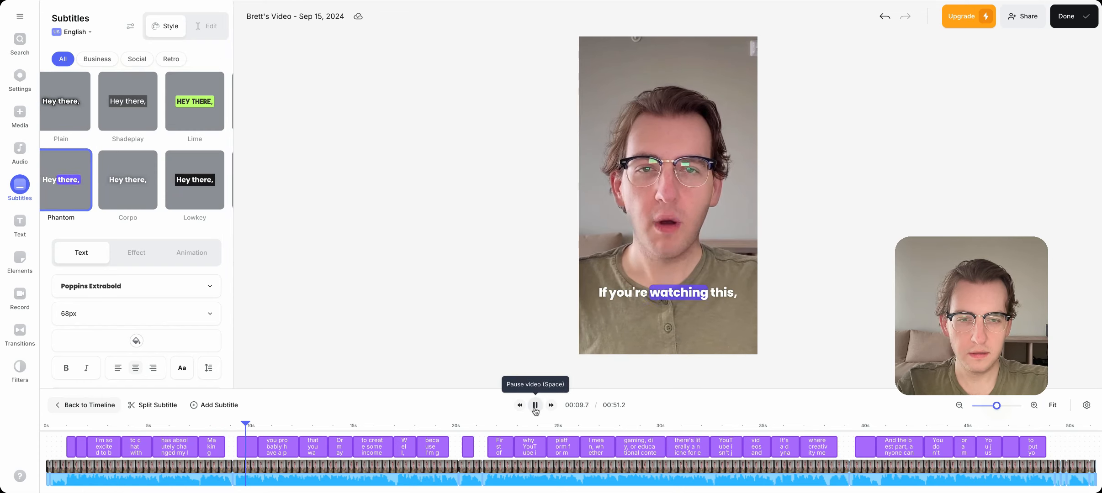
left_click(535, 406)
- Apply the Flex style to the subtitles
left_click(56, 147)
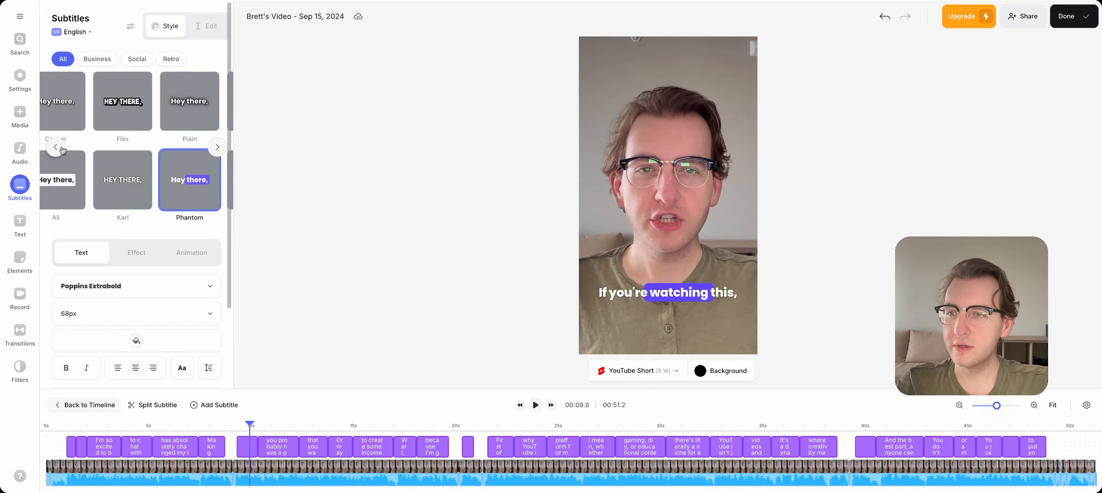
left_click(142, 117)
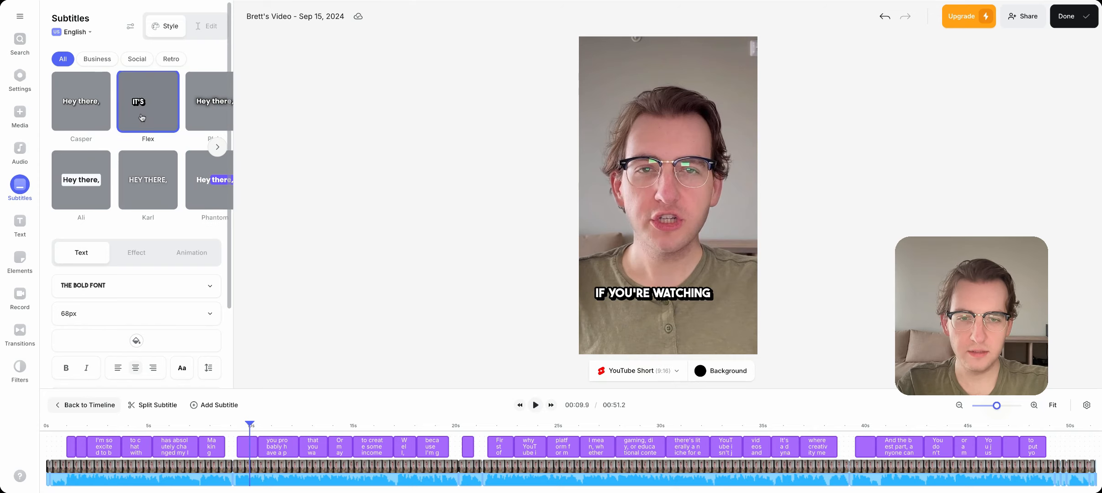
- Apply the Casper style to the subtitles with Auto Emoji turned on and preview a short passage
left_click(90, 114)
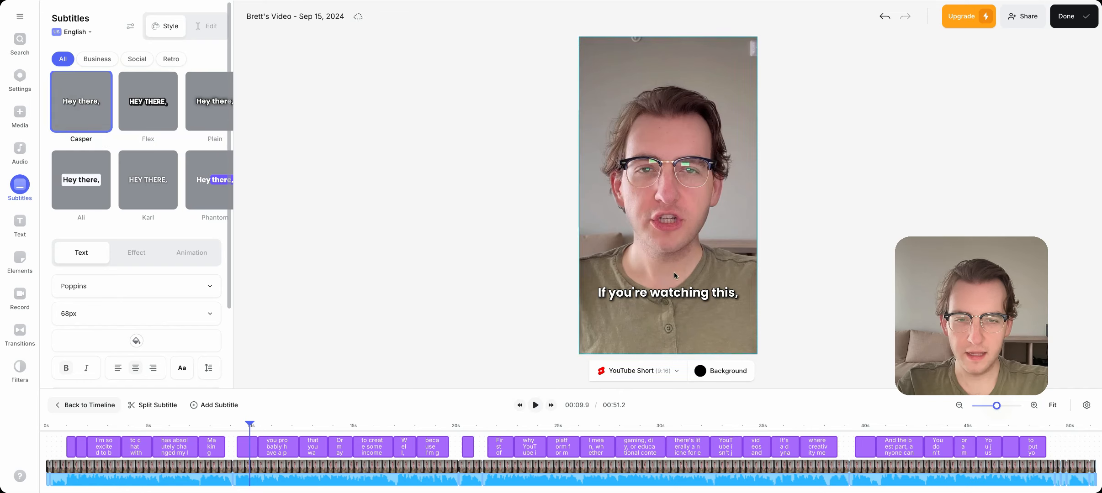
scroll(160, 339, "down", 3)
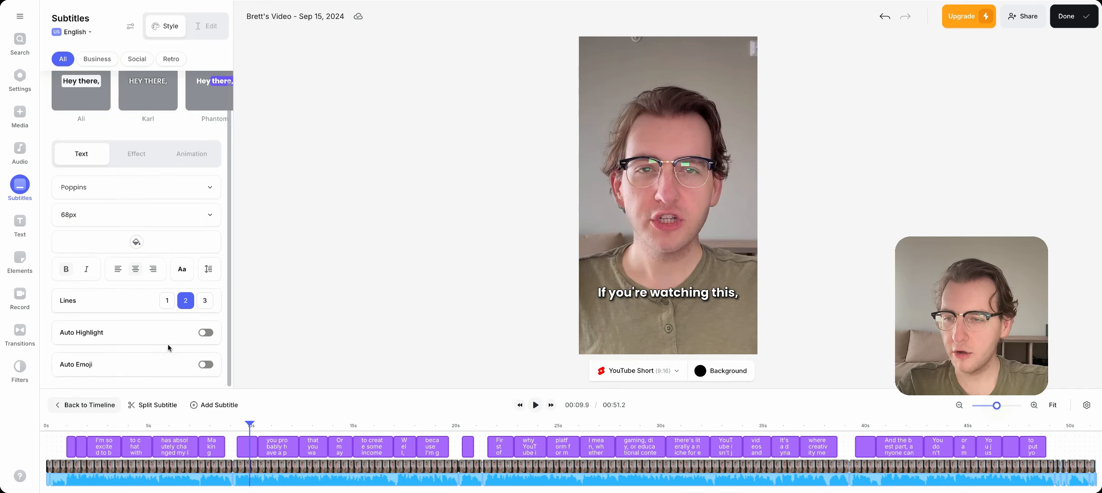
left_click(206, 368)
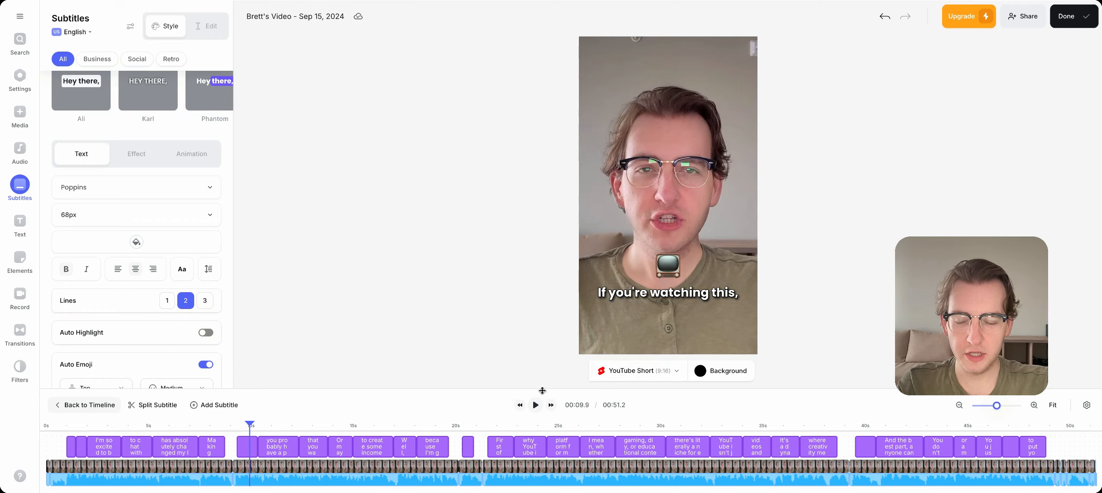
scroll(229, 347, "down", 2)
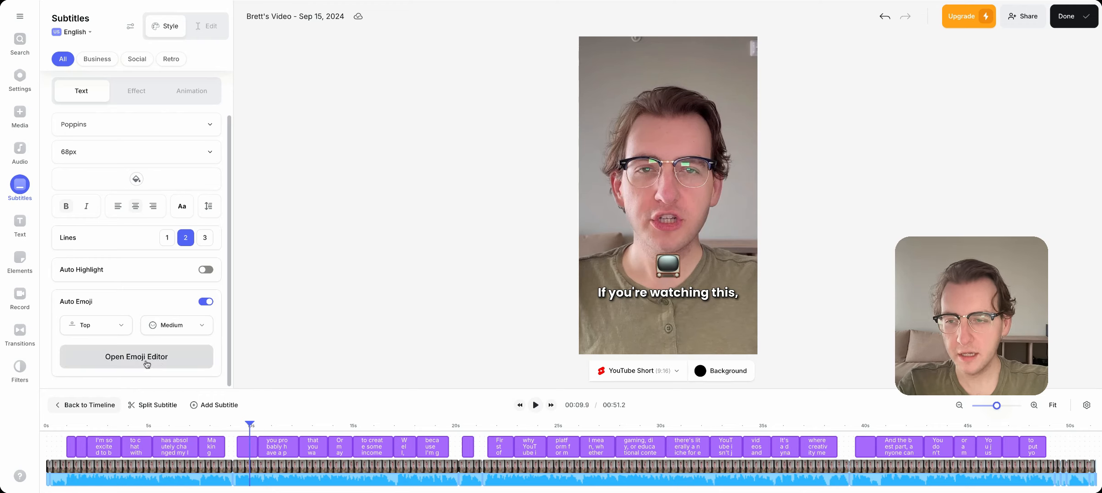
left_click(534, 406)
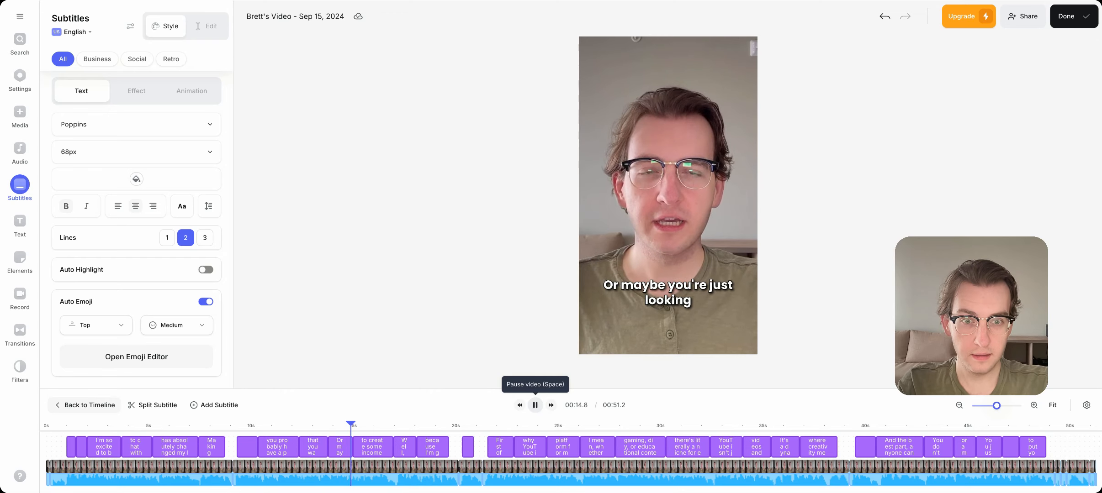
left_click(534, 405)
- Move the subtitles lower in the video frame and preview them, including from the start of the video
left_click_drag(677, 300, 649, 322)
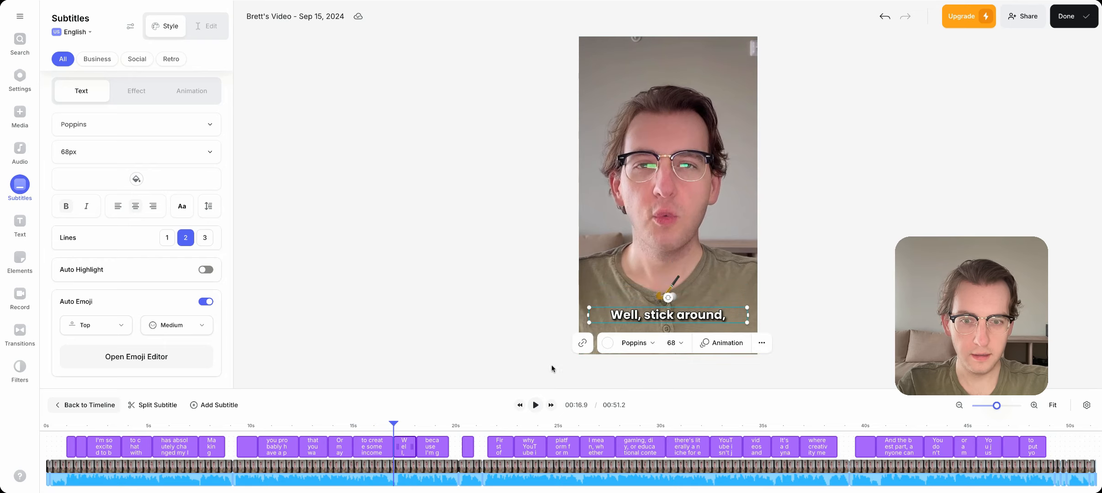
left_click(535, 406)
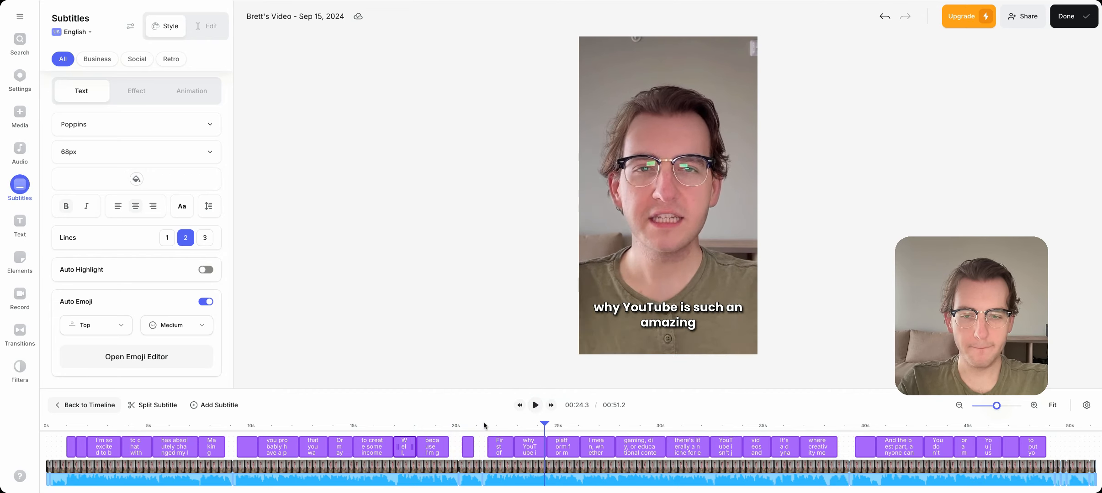
left_click_drag(483, 421, 46, 426)
left_click(535, 405)
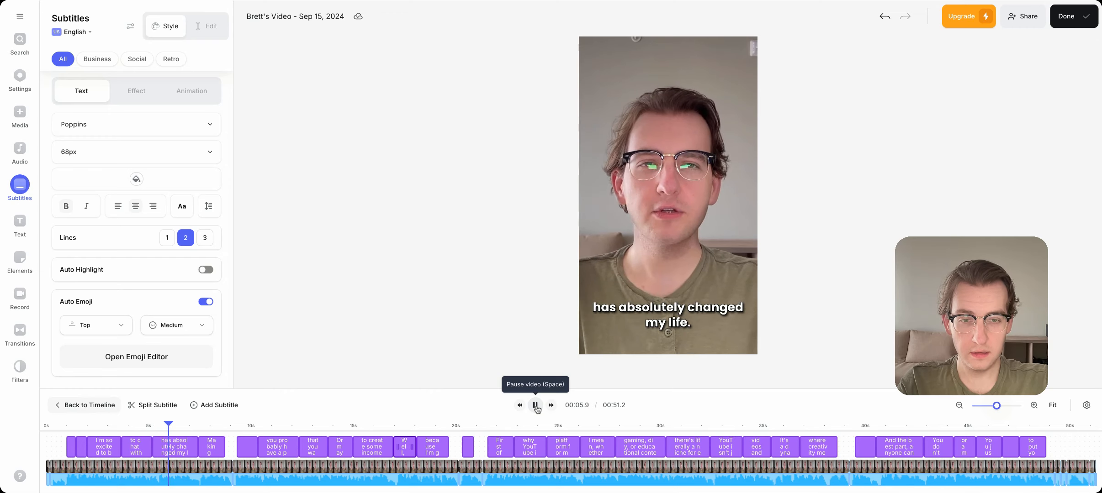
left_click(536, 407)
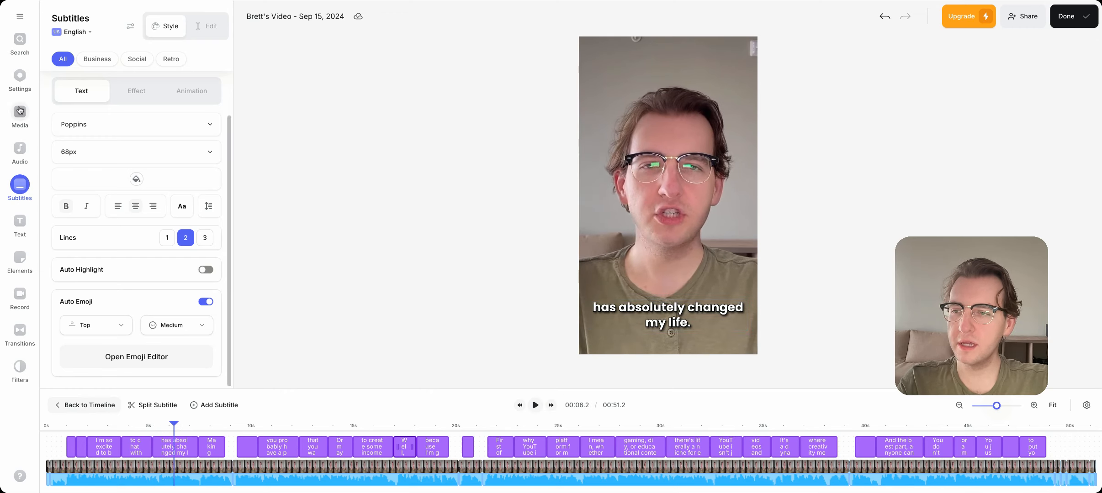
- Try the blue rounded progress bar on the video with a short preview, and delete it
left_click(24, 260)
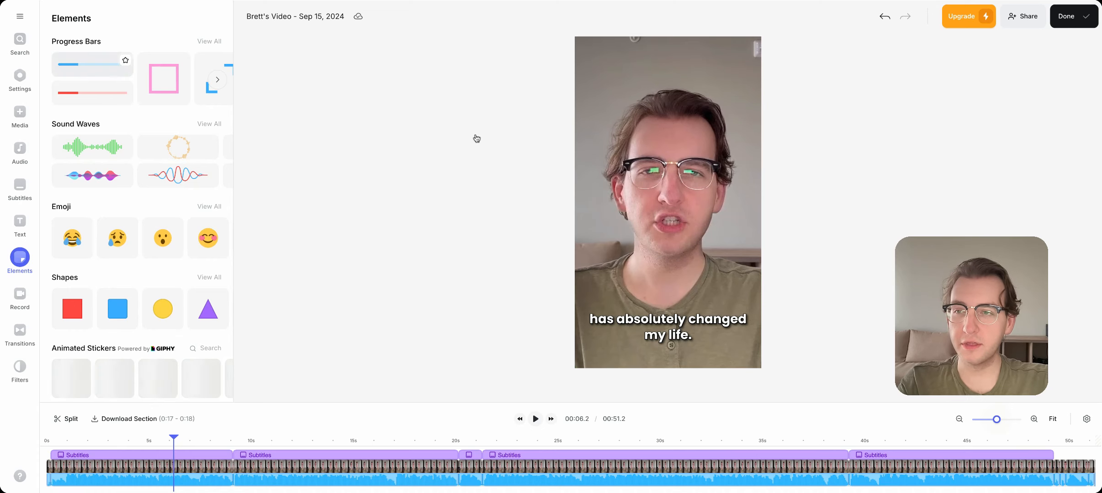
left_click(92, 66)
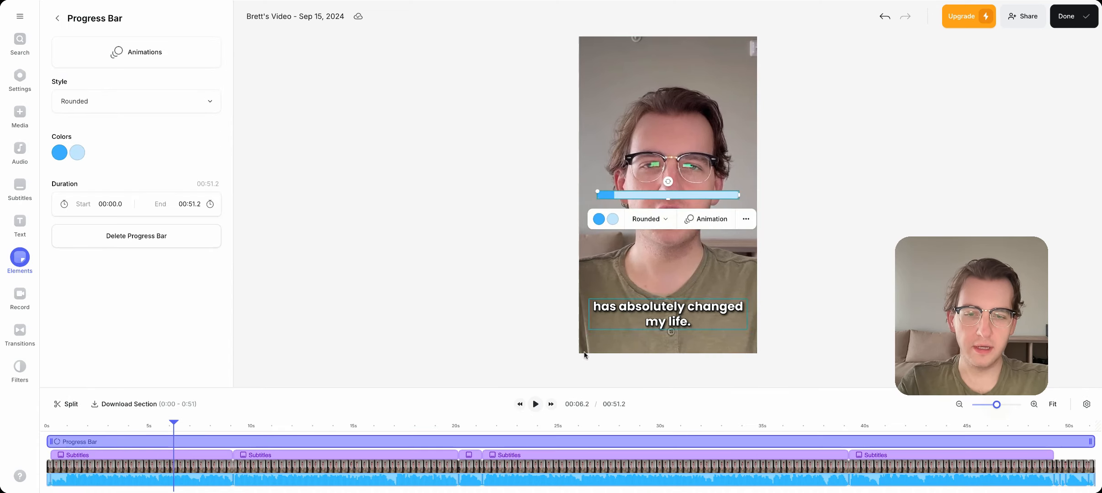
left_click(536, 404)
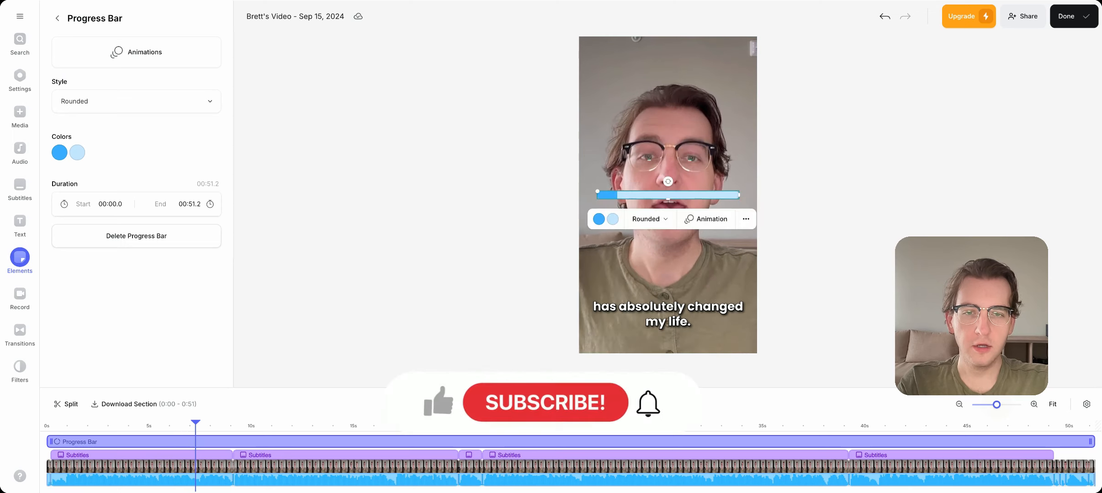
key("Delete")
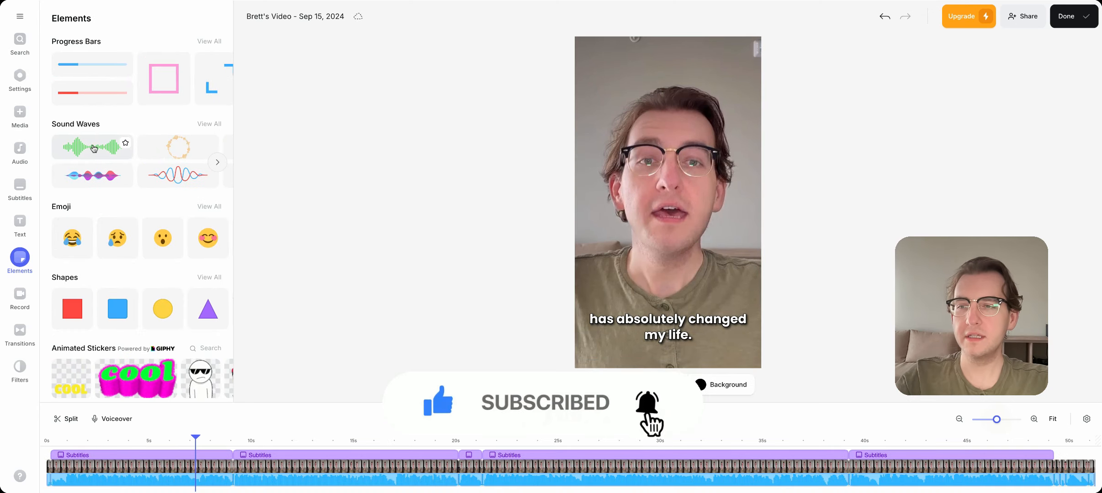
- Look through the available element categories and the stock media library
scroll(120, 238, "down", 1)
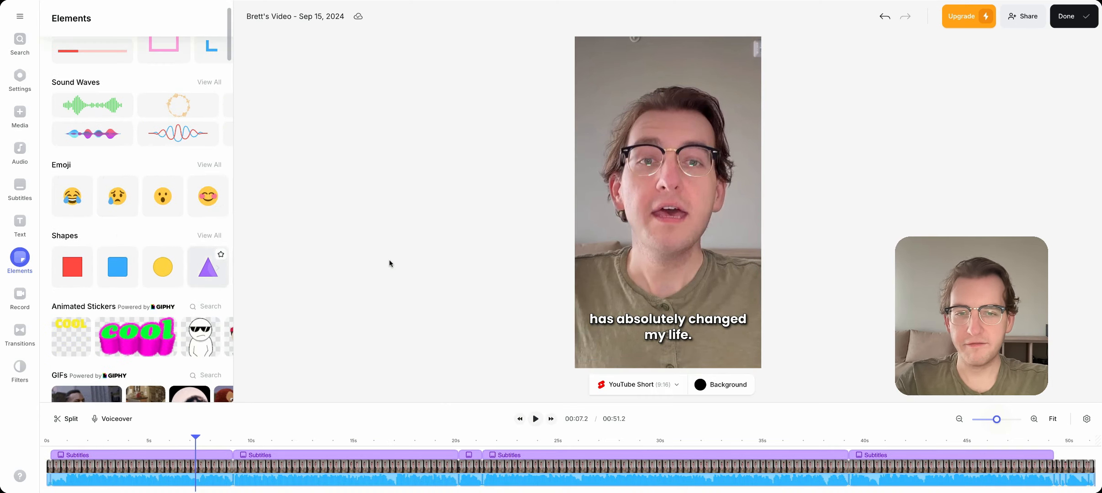
scroll(84, 327, "down", 3)
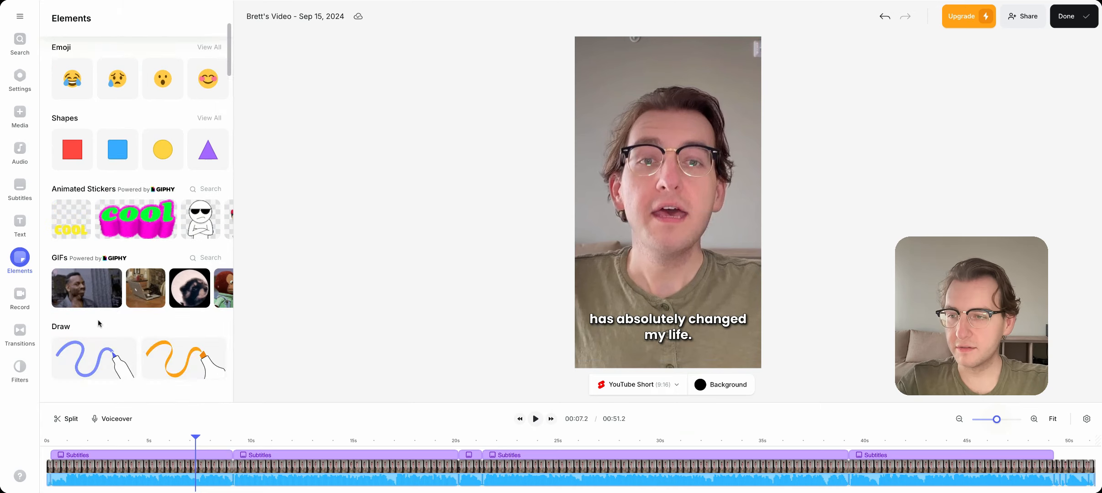
left_click(20, 115)
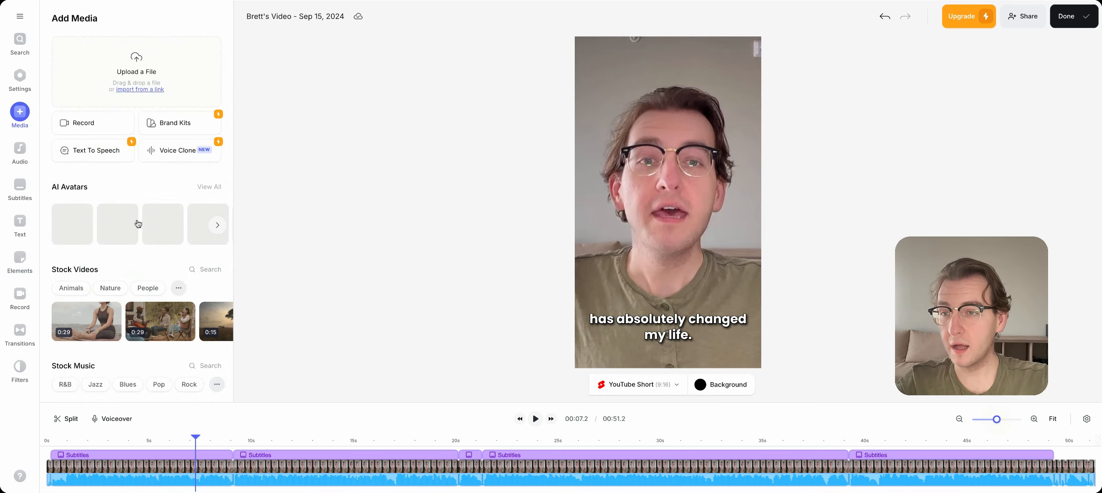
scroll(138, 224, "down", 1)
scroll(136, 228, "down", 12)
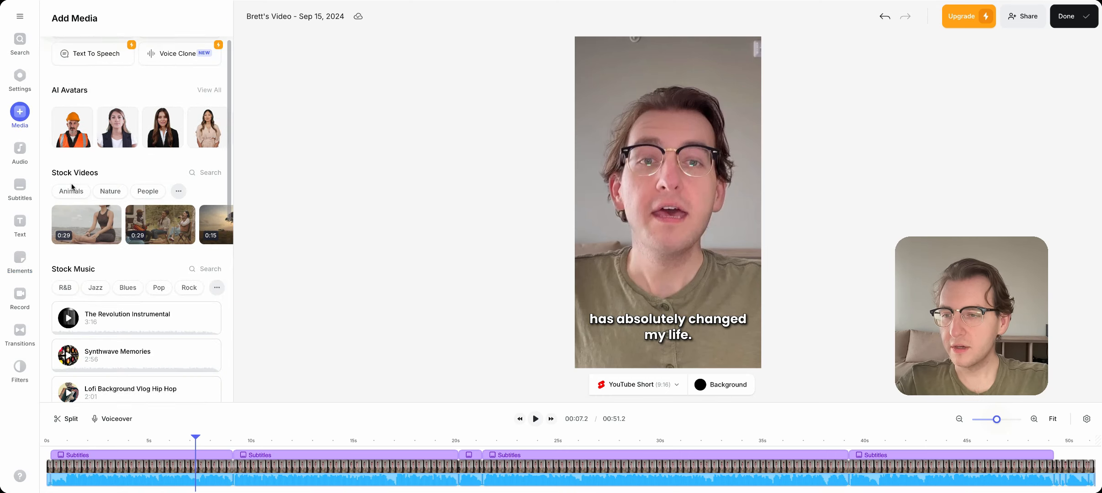
scroll(126, 230, "up", 10)
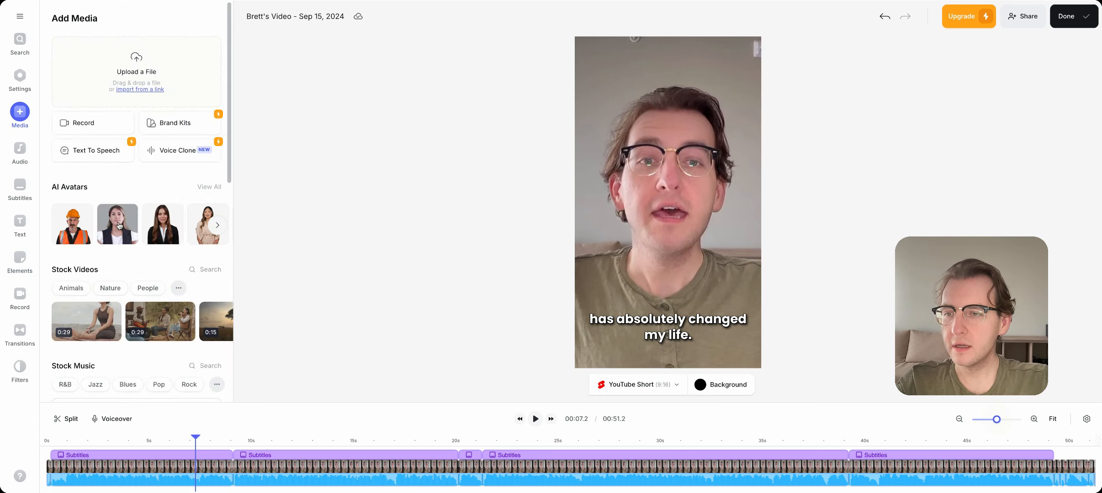
- Open the GIF library among the elements and search it for "chnage my life"
left_click(20, 259)
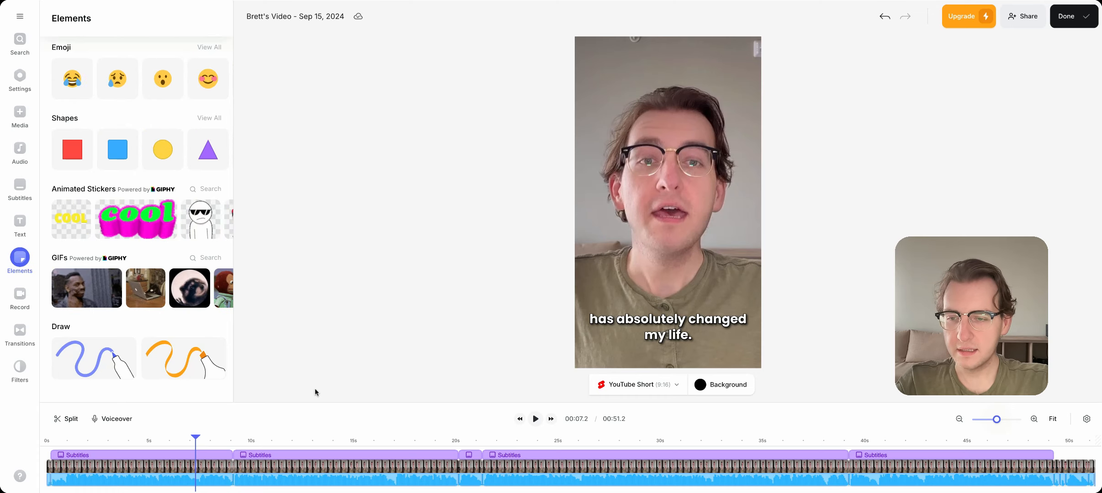
left_click(211, 258)
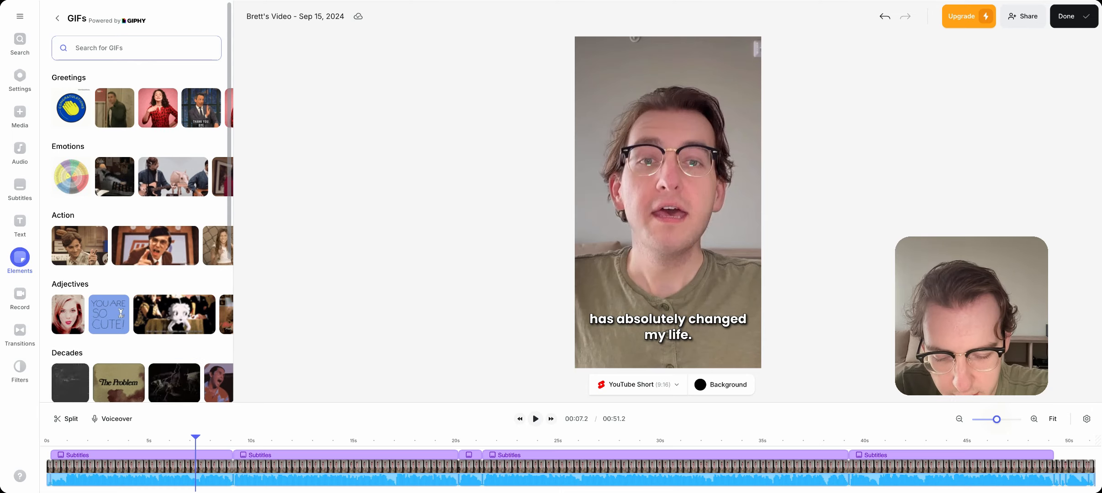
type("chnage my life")
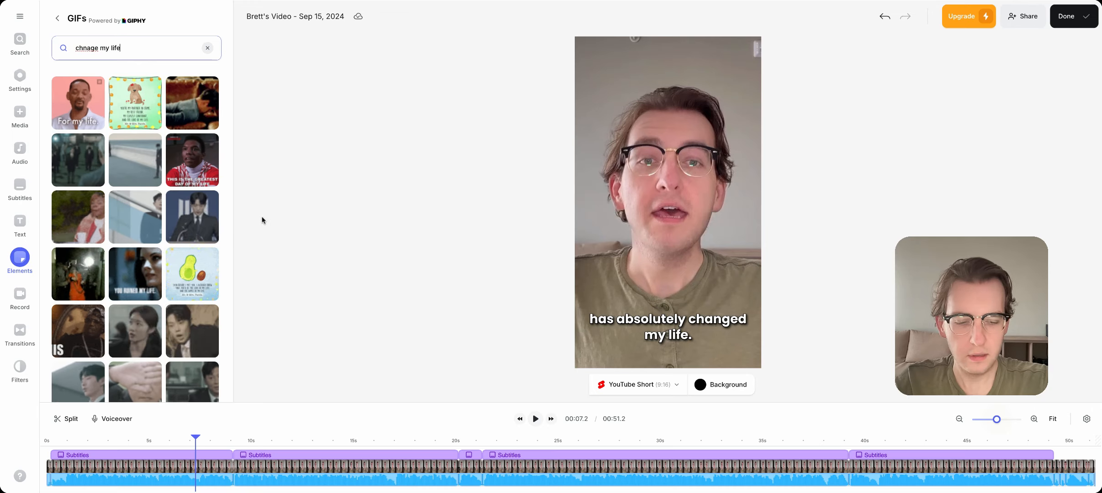
- Clear the GIF search and search for "life" instead
key("BackSpace")
key("BackSpace")
key("BackSpace")
key("BackSpace")
key("BackSpace")
key("BackSpace")
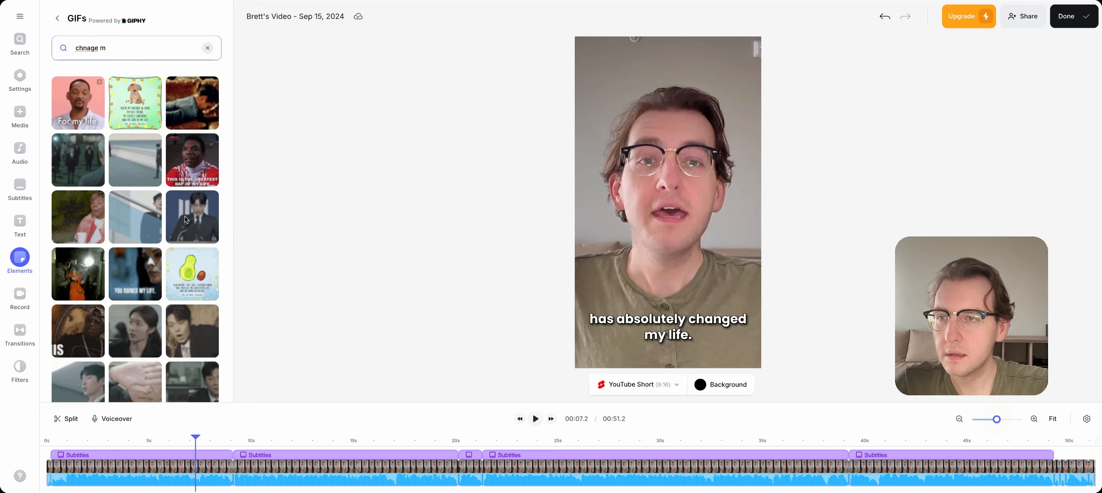
key("BackSpace")
key("BackSpace")
key("BackSpace")
key("BackSpace")
key("BackSpace")
key("BackSpace")
key("BackSpace")
key("BackSpace")
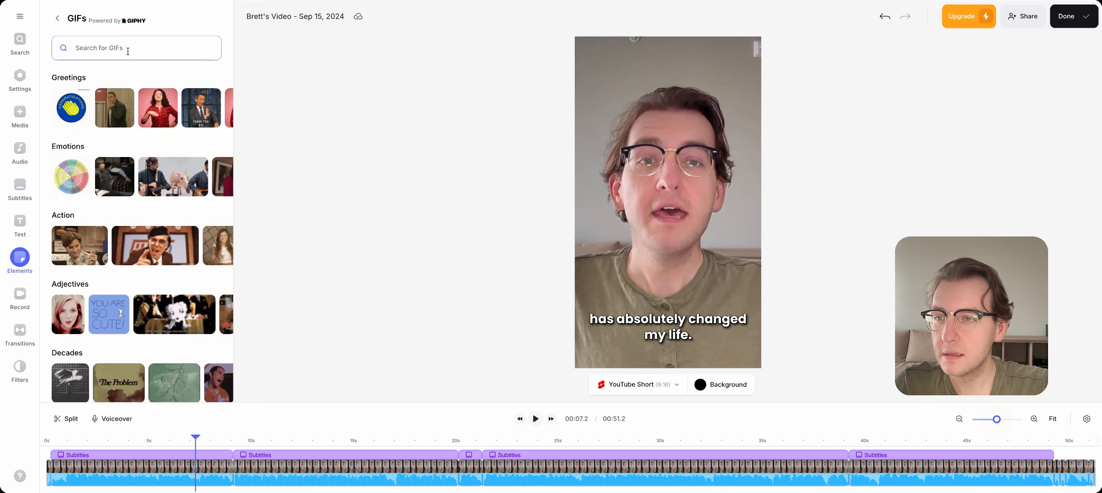
type("life")
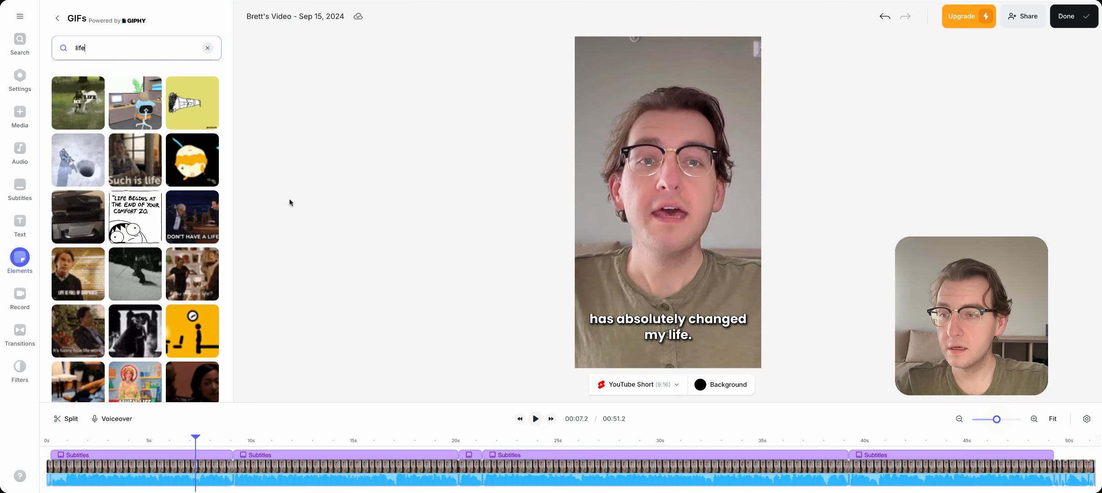
- Replace the GIF search term with "improve"
left_click_drag(104, 46, 52, 55)
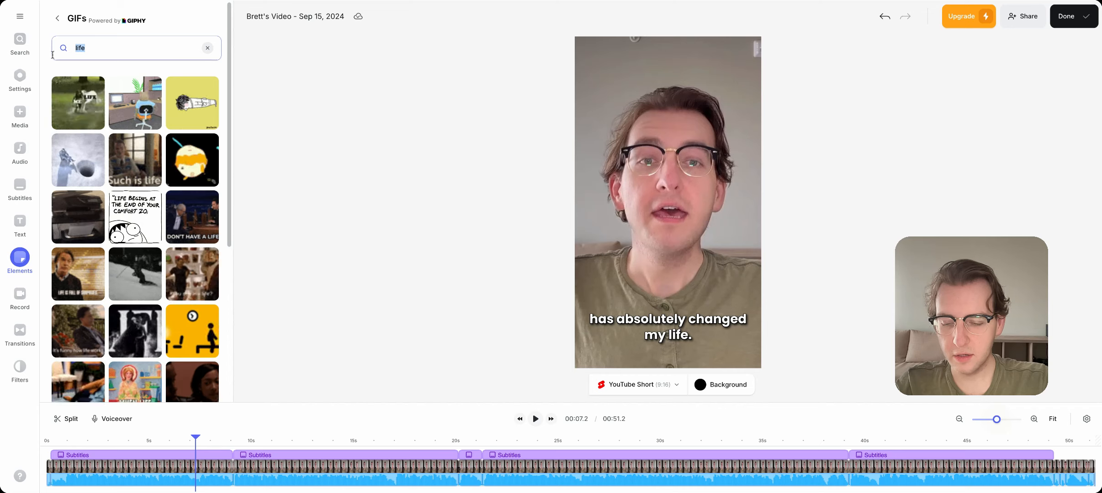
type("im")
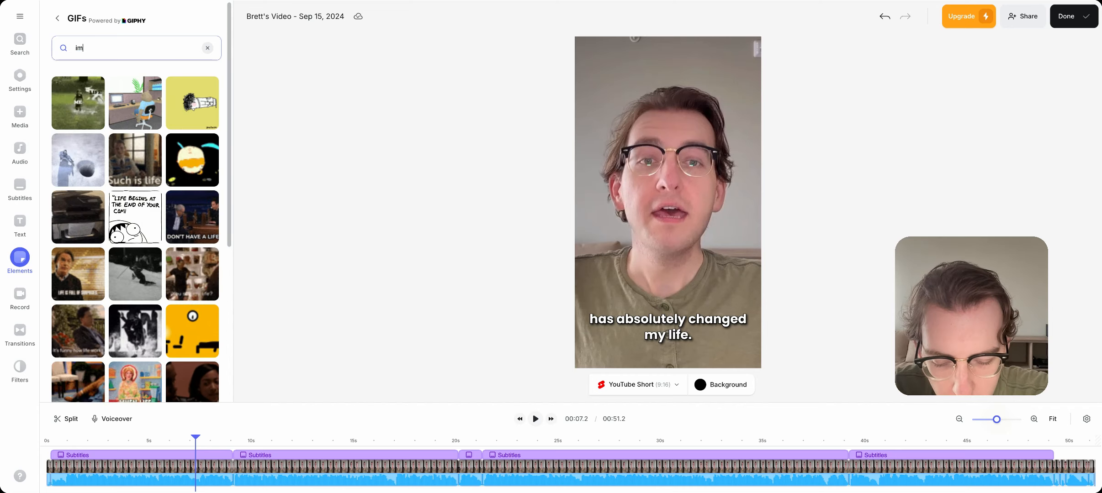
type("prove")
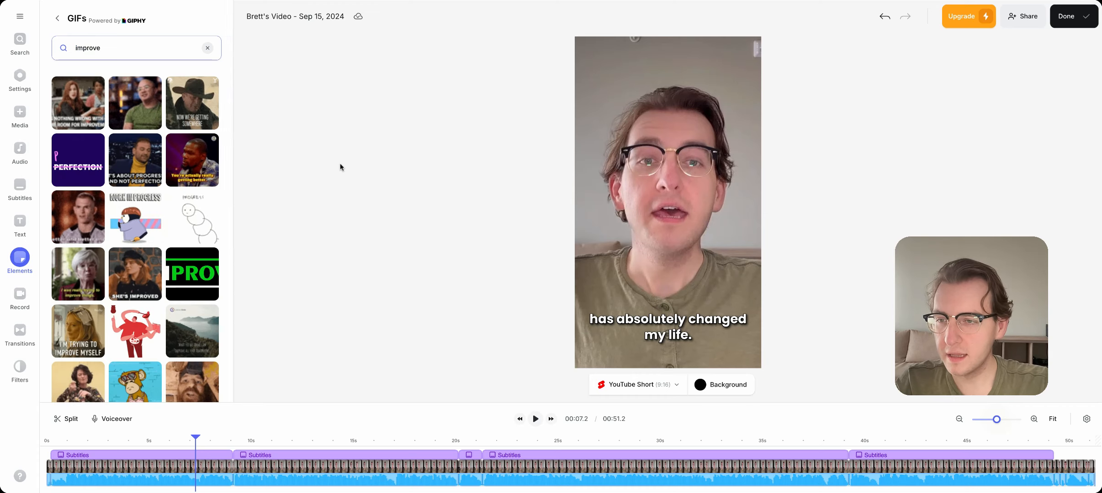
- Clear the GIF search and browse through the Emotions category for a suitable GIF
left_click_drag(104, 48, 50, 48)
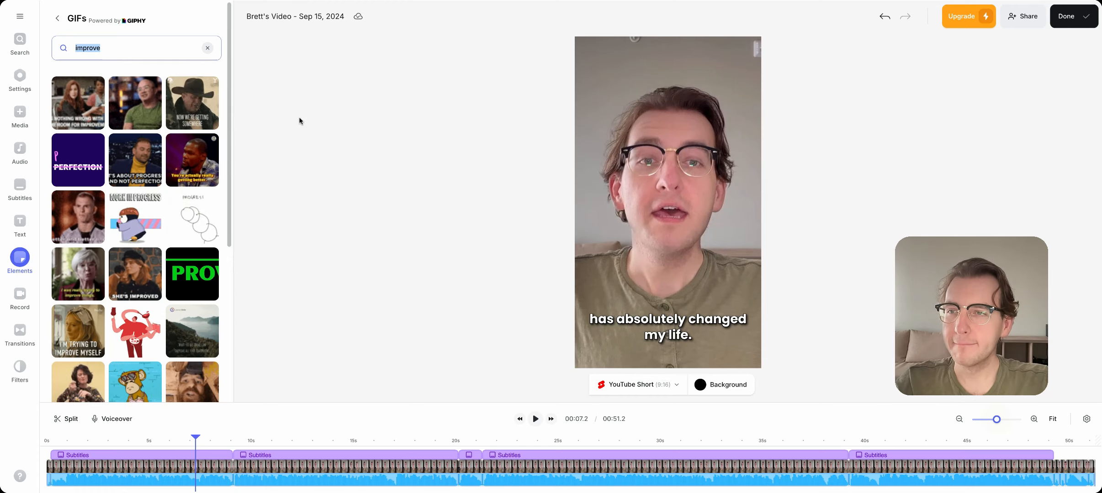
key("BackSpace")
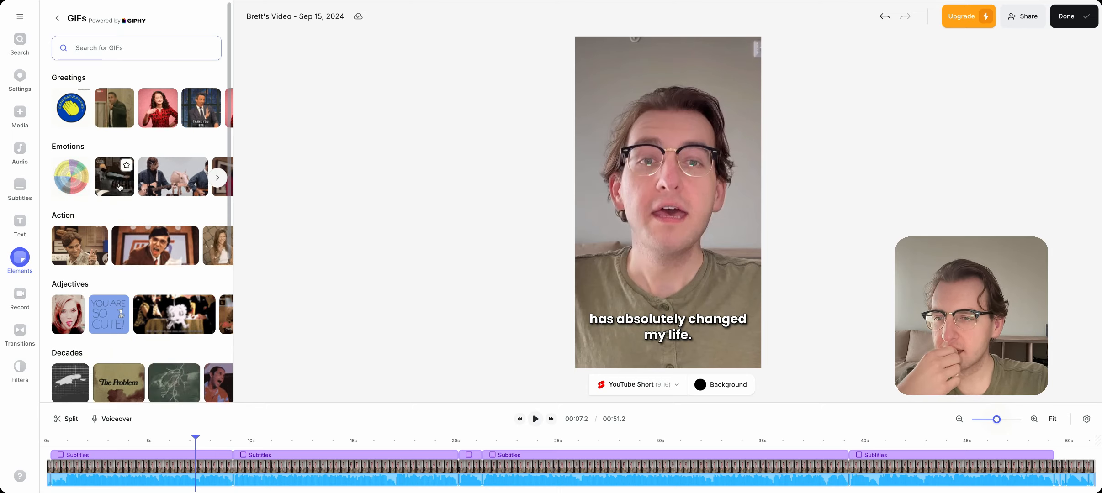
left_click(217, 180)
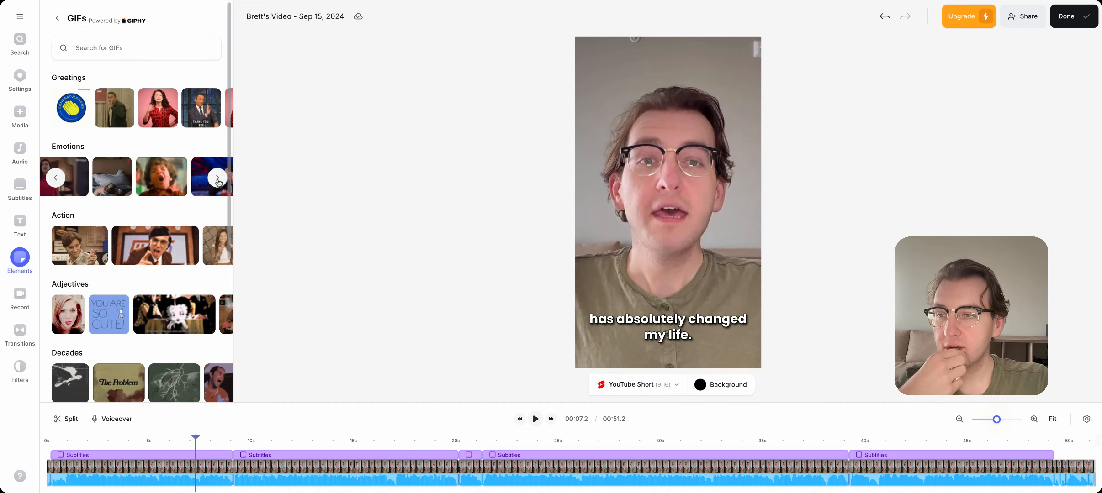
left_click(218, 181)
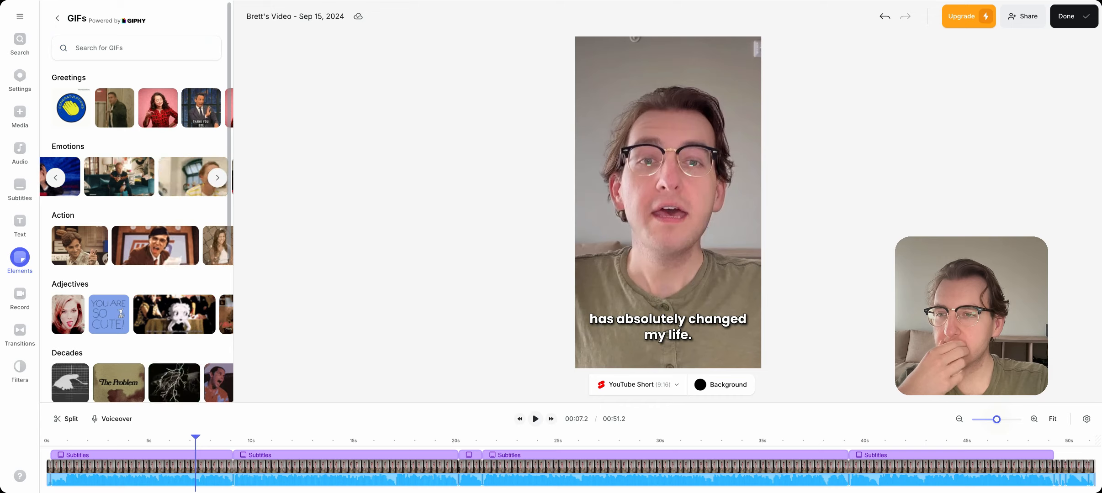
left_click(217, 179)
left_click(217, 179)
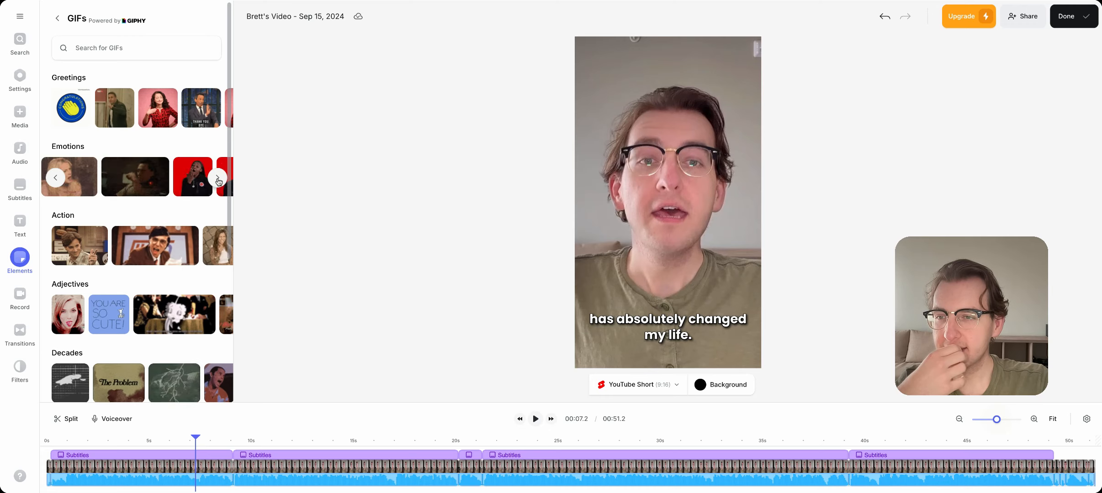
left_click(218, 178)
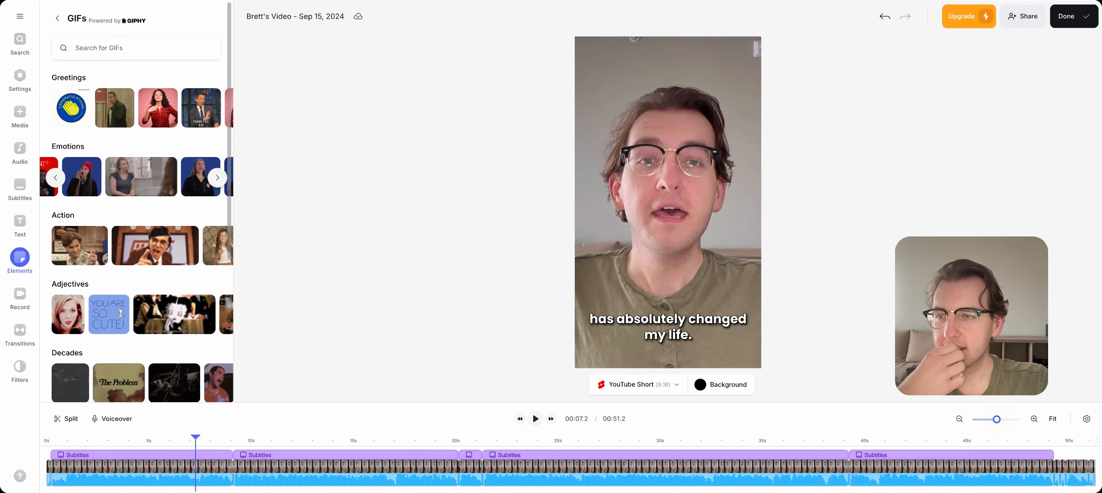
- Search the GIF library for "rich"
left_click(136, 52)
type("ri")
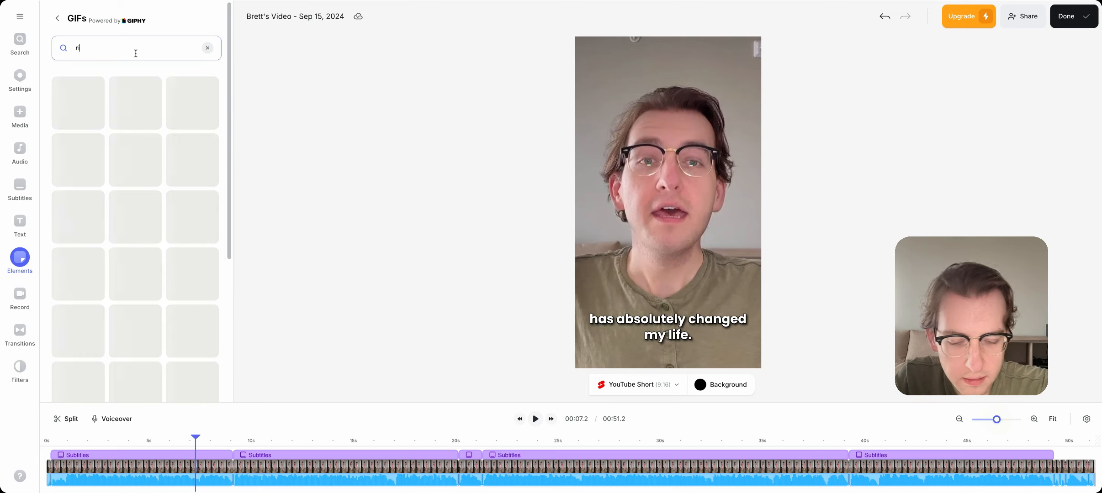
type("ch")
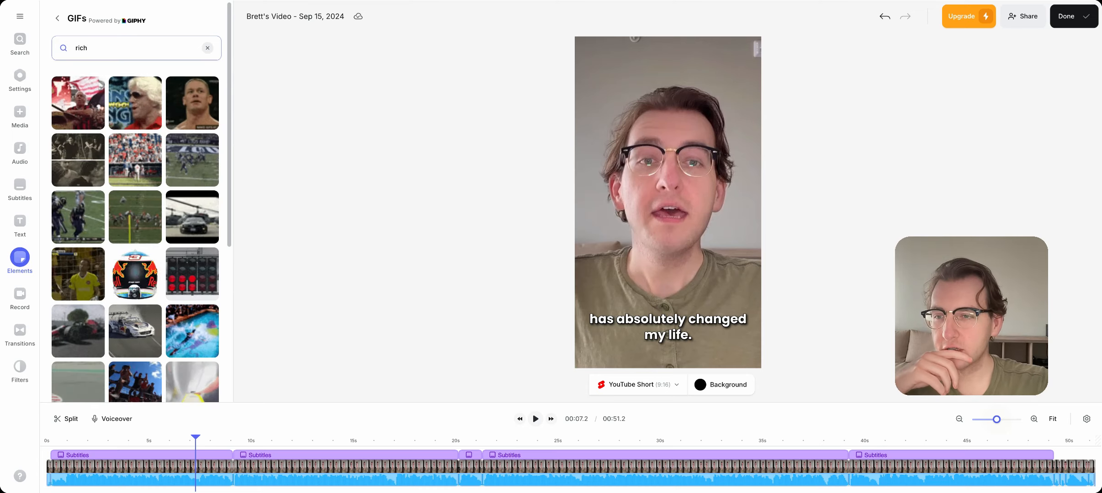
- Search the GIF library for "rich" again and add the GIF of the man fanning cash at 00:07.2
key("BackSpace")
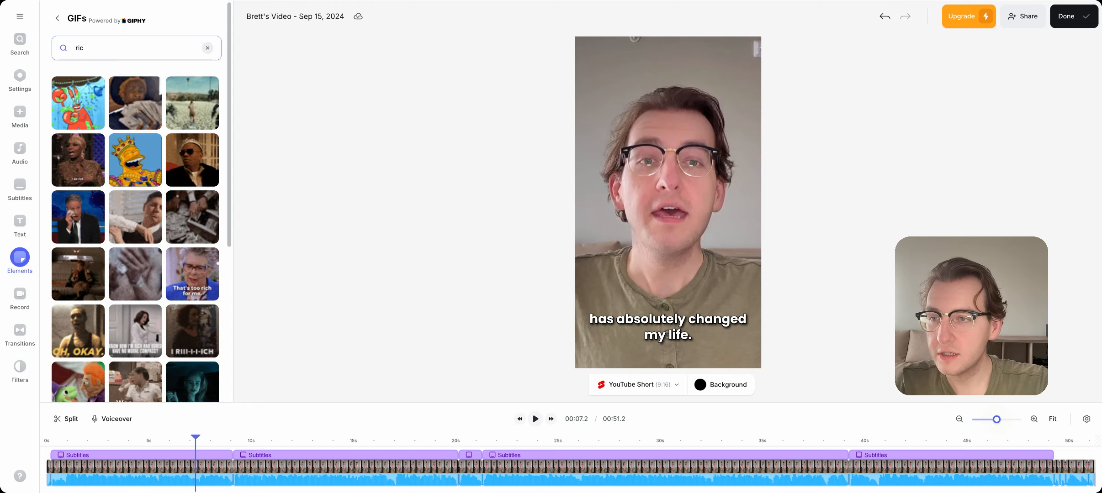
key("BackSpace")
key("BackSpace")
key("BackSpace")
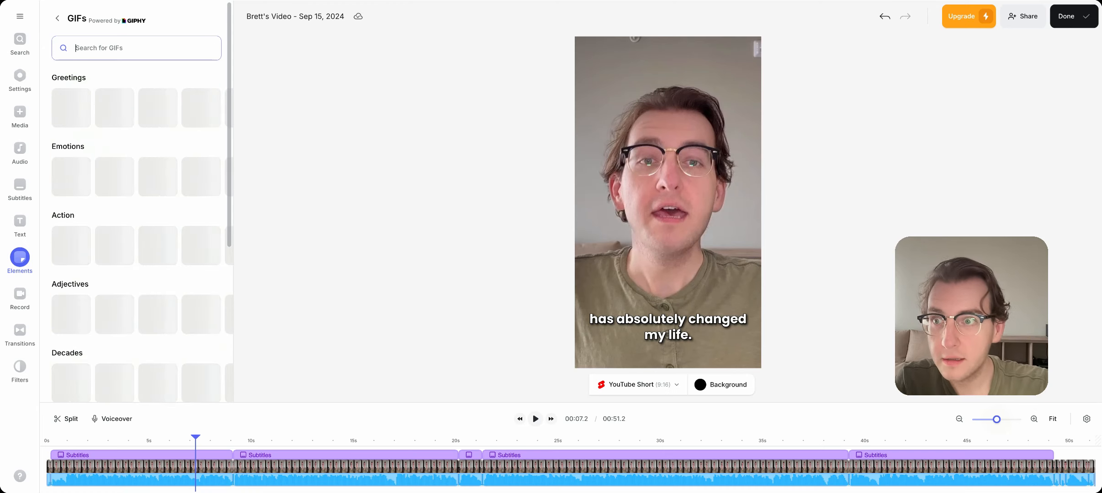
type("rich")
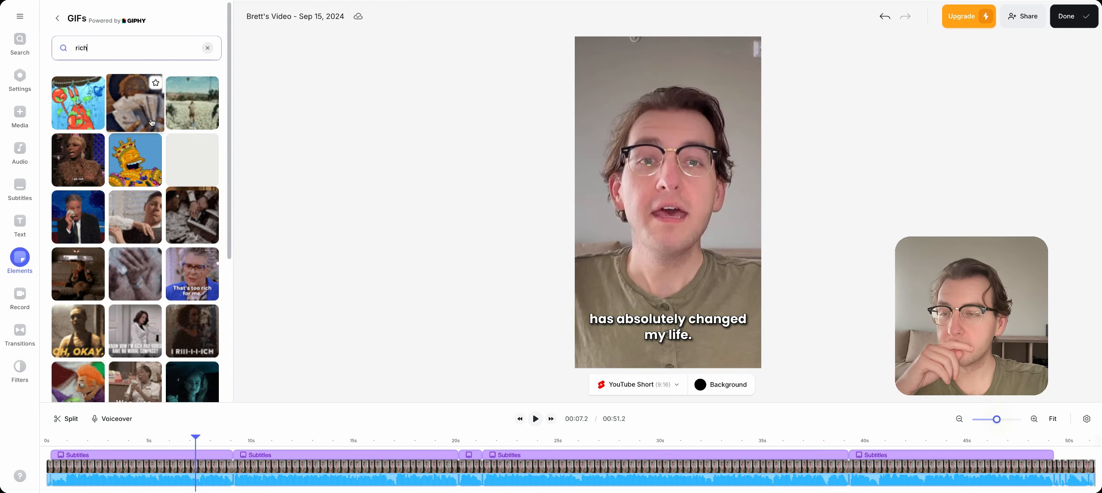
left_click(142, 120)
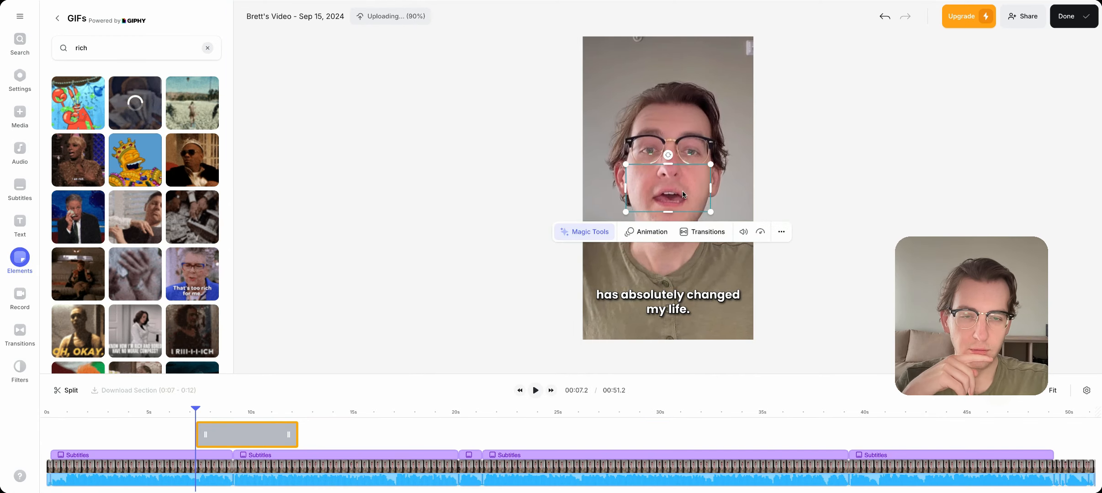
- Enlarge the money GIF to fill the whole vertical canvas
left_click(781, 233)
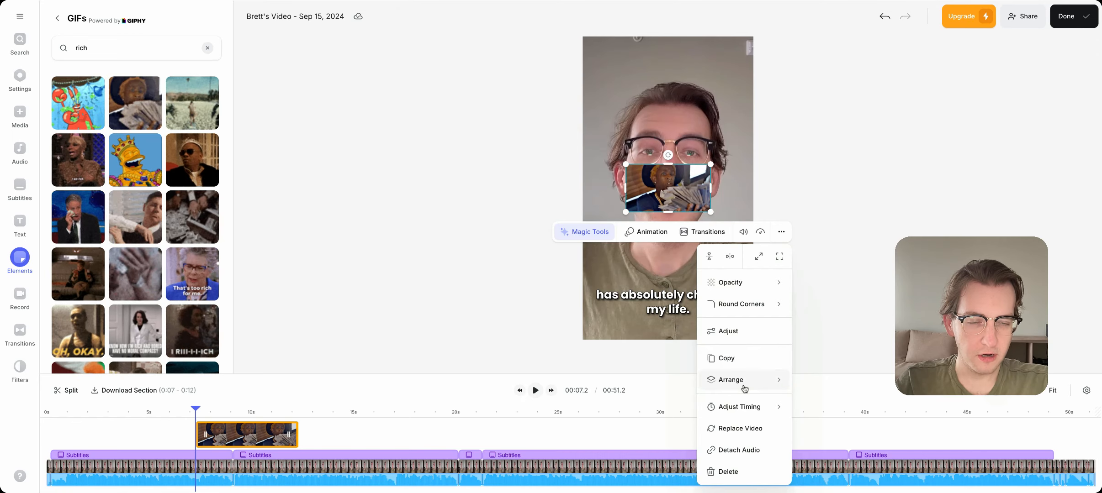
left_click(757, 258)
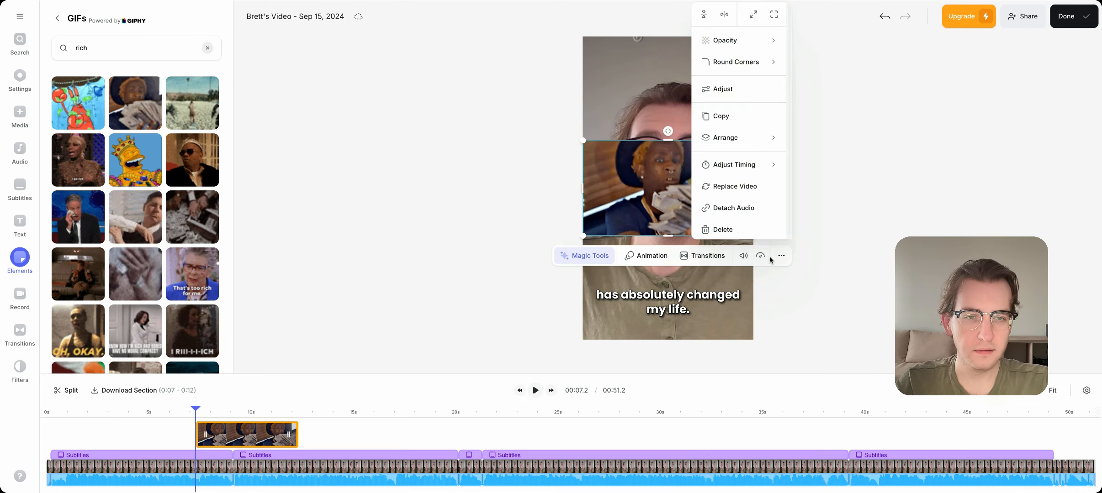
left_click(775, 13)
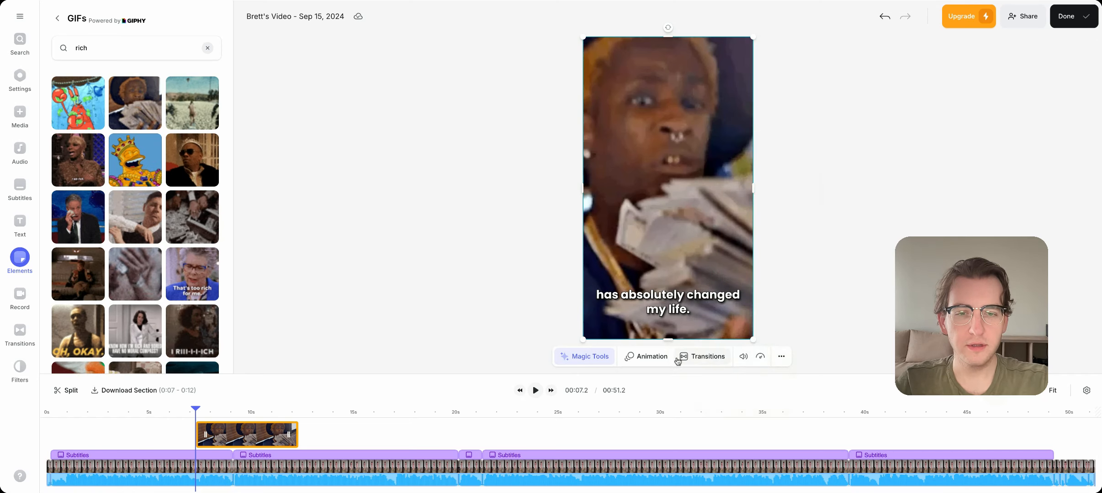
- Preview the money GIF in the video and trim its end back to 0:09, level with the end of the first subtitle block
left_click(535, 392)
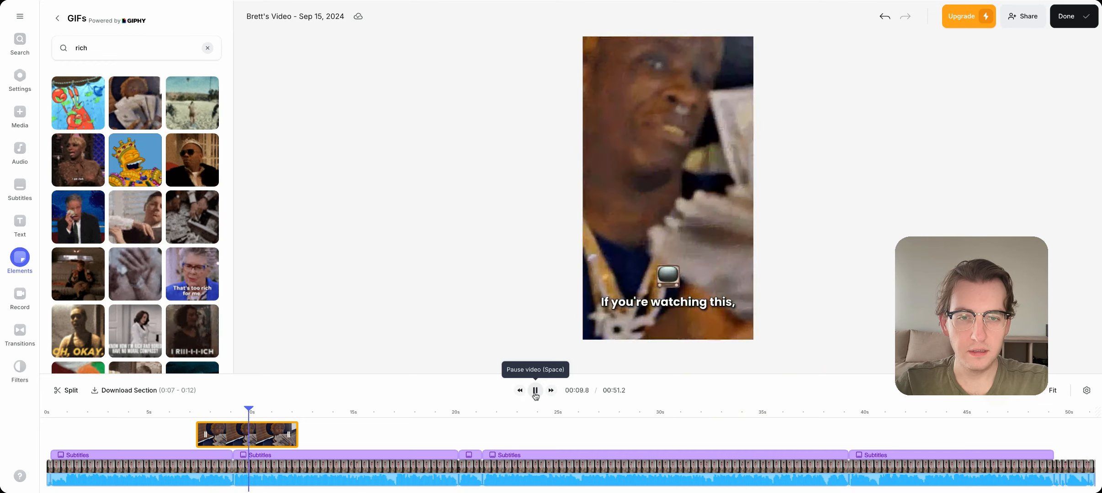
left_click(536, 391)
left_click(265, 436)
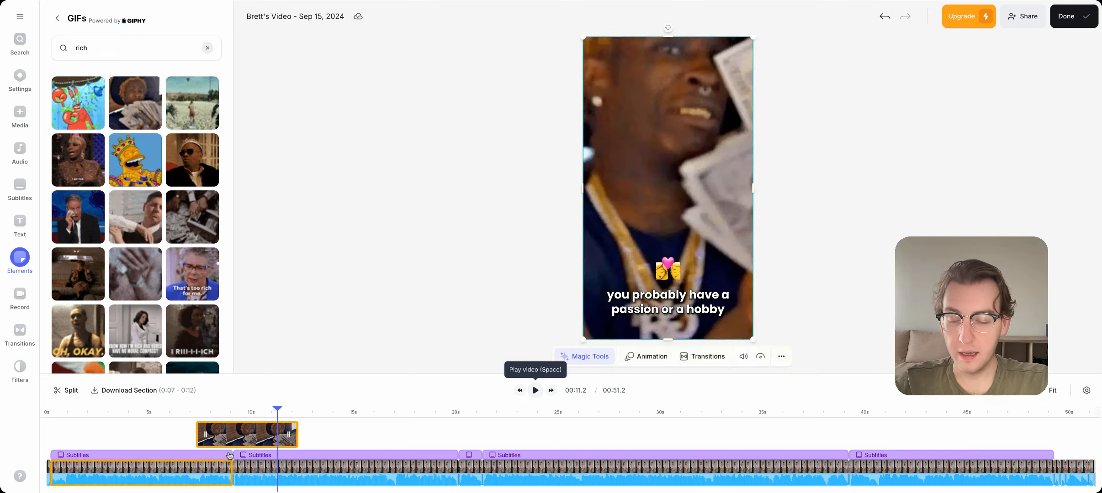
left_click_drag(296, 435, 230, 437)
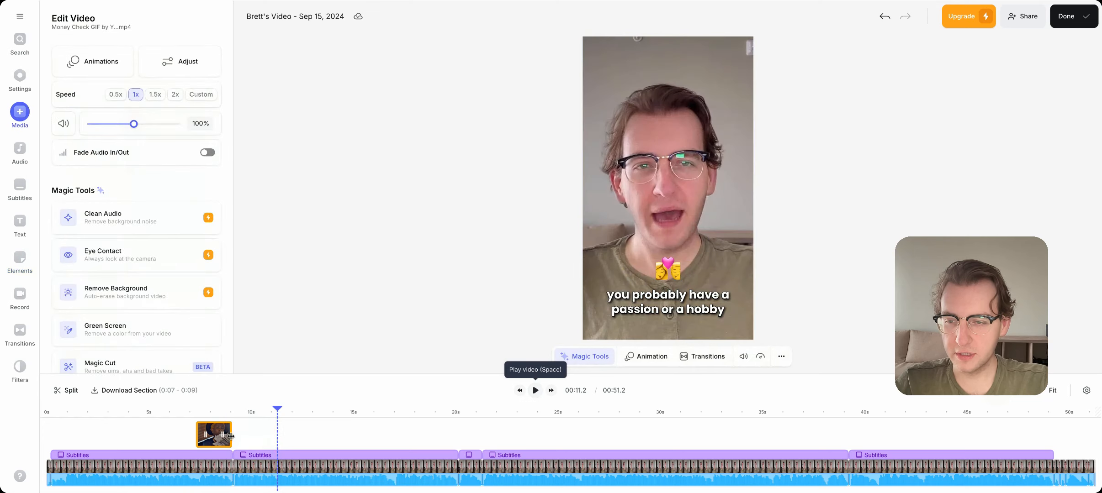
- Play the video from just before the trimmed GIF to check how the GIF starts and ends
left_click(186, 414)
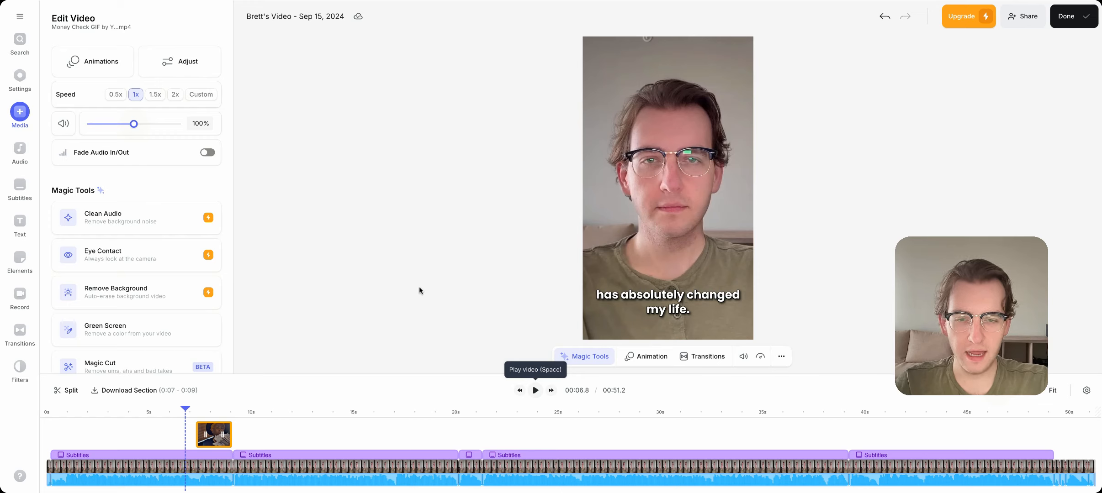
left_click(537, 391)
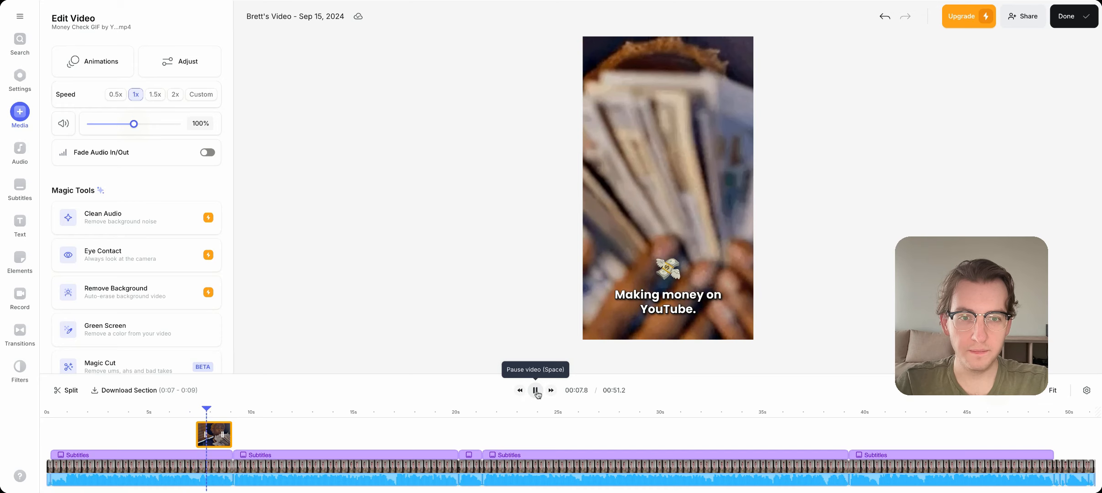
left_click(536, 392)
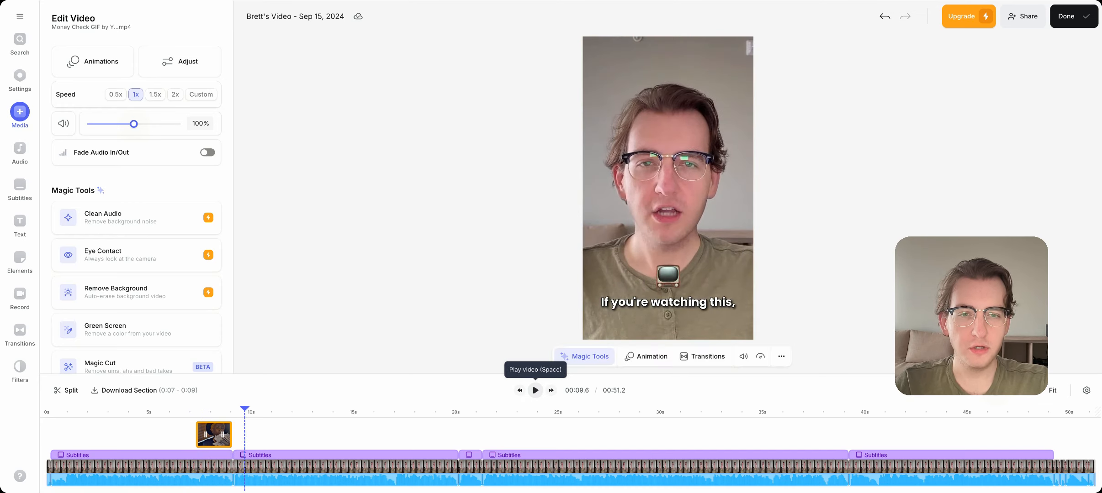
- View the entrance animation presets available for the main video clip after the GIF, then select the GIF clip
left_click(660, 162)
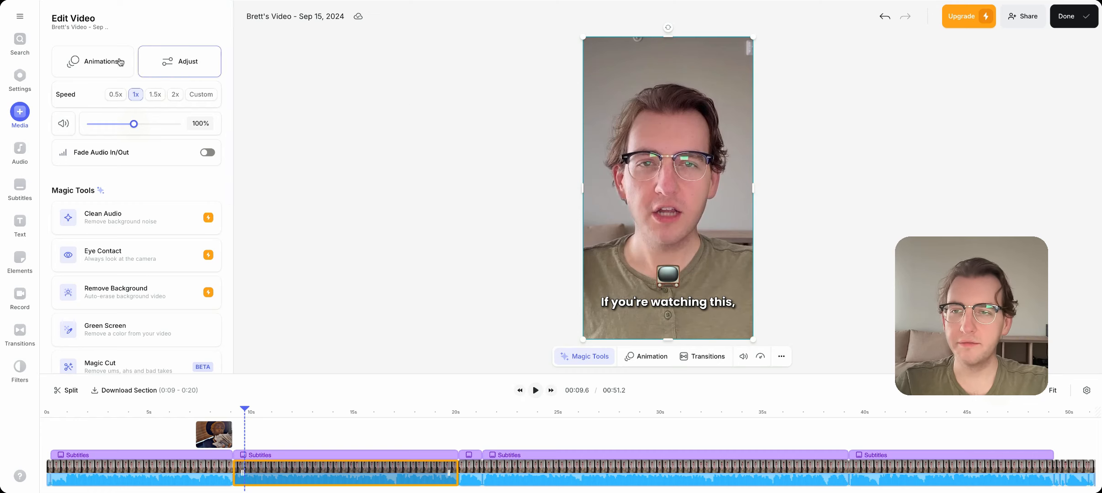
left_click(93, 70)
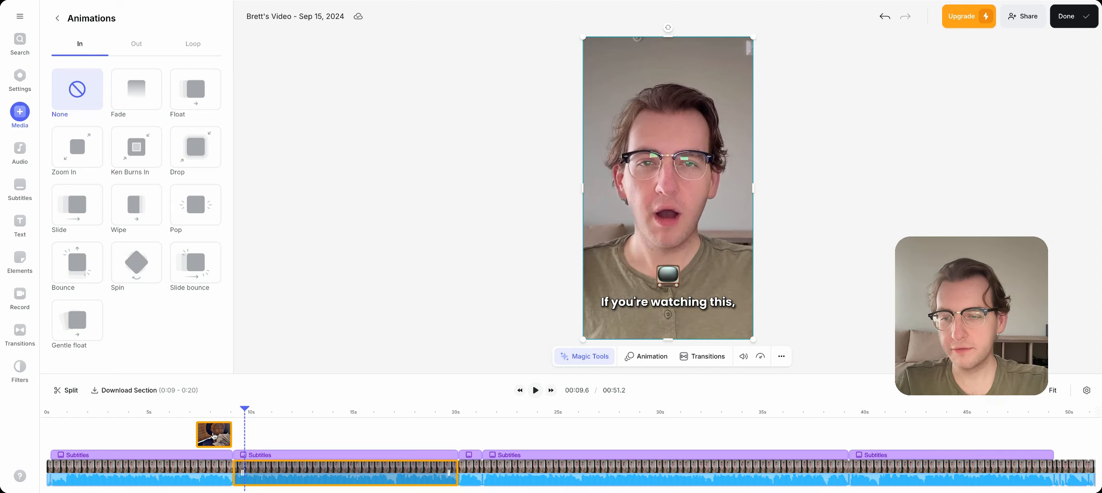
left_click(218, 431)
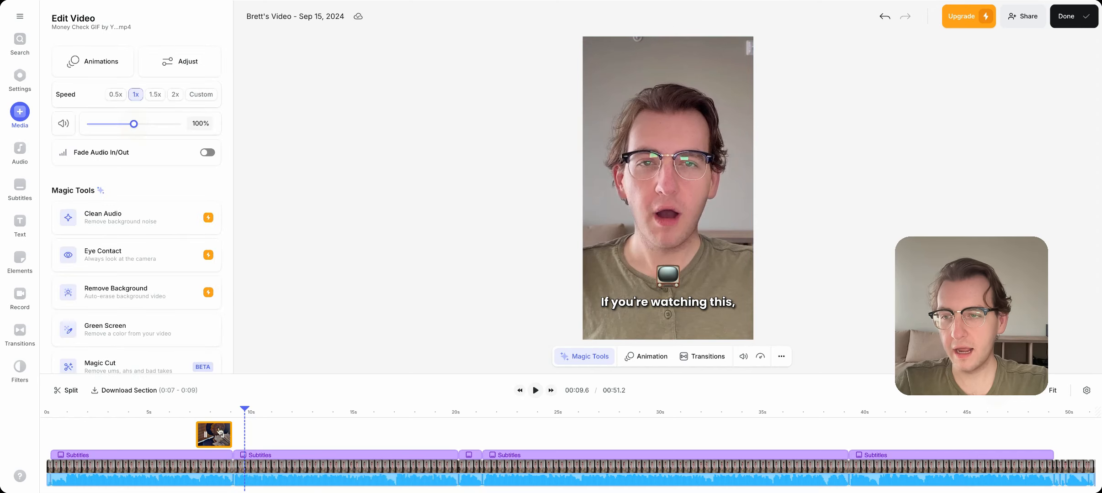
- Adjust the main video clip after the GIF to brightness 16 and contrast 3
left_click(694, 132)
left_click(209, 60)
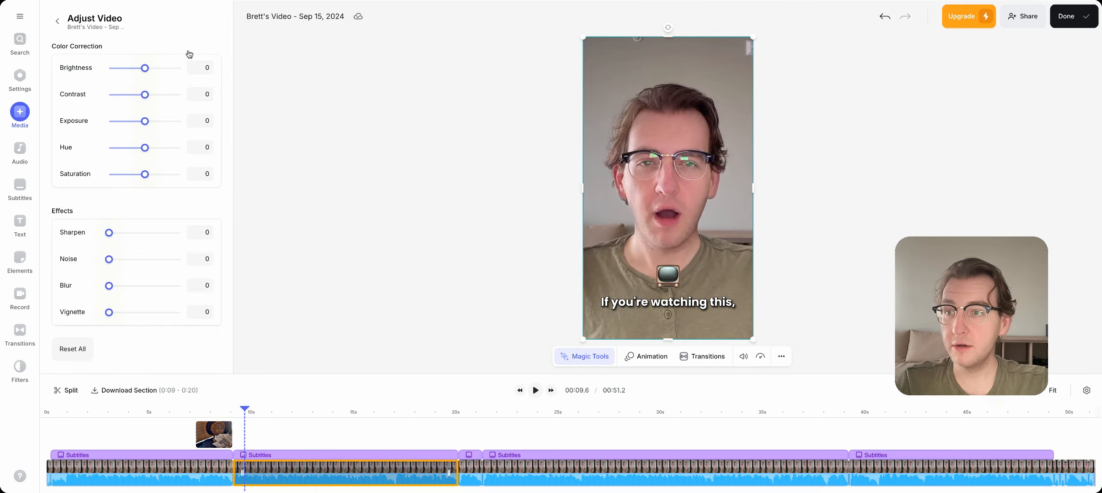
left_click_drag(147, 75, 152, 74)
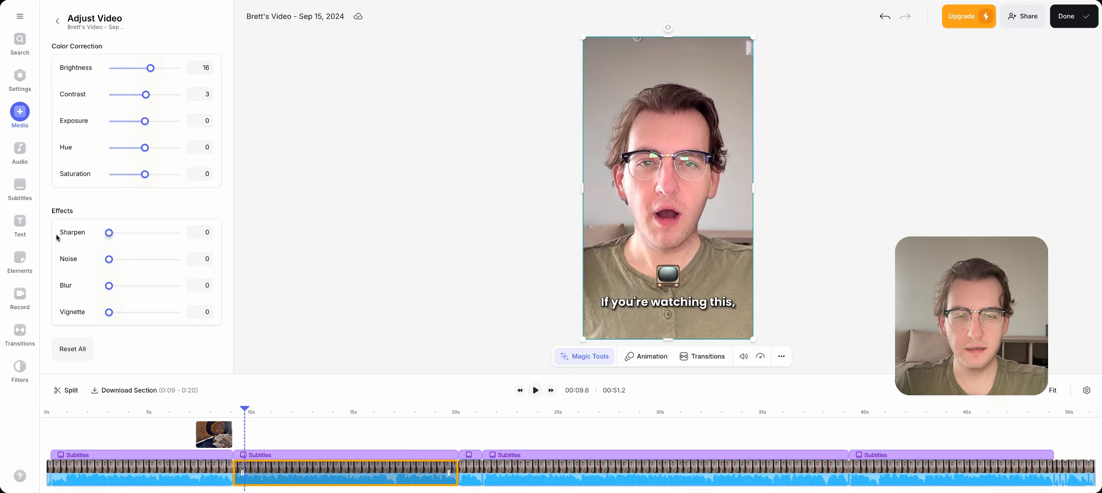
- Play the color-corrected clip and compare its look with the unadjusted clip that follows at about 20 seconds
left_click(536, 392)
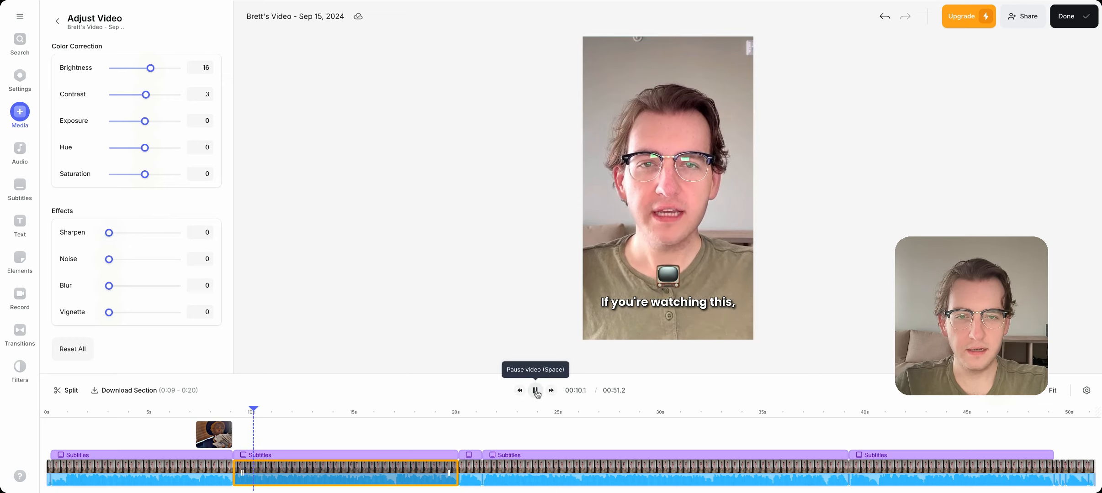
left_click(537, 392)
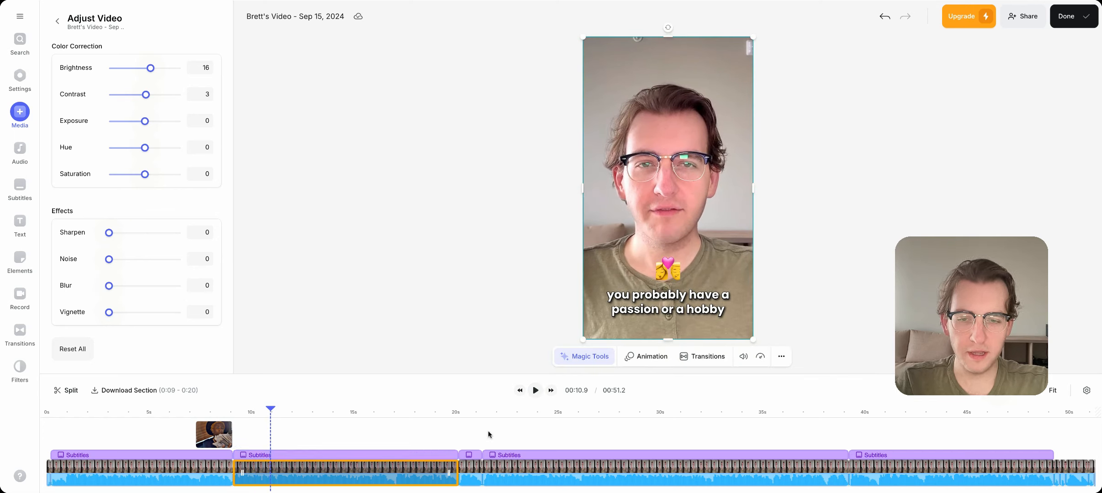
left_click(471, 414)
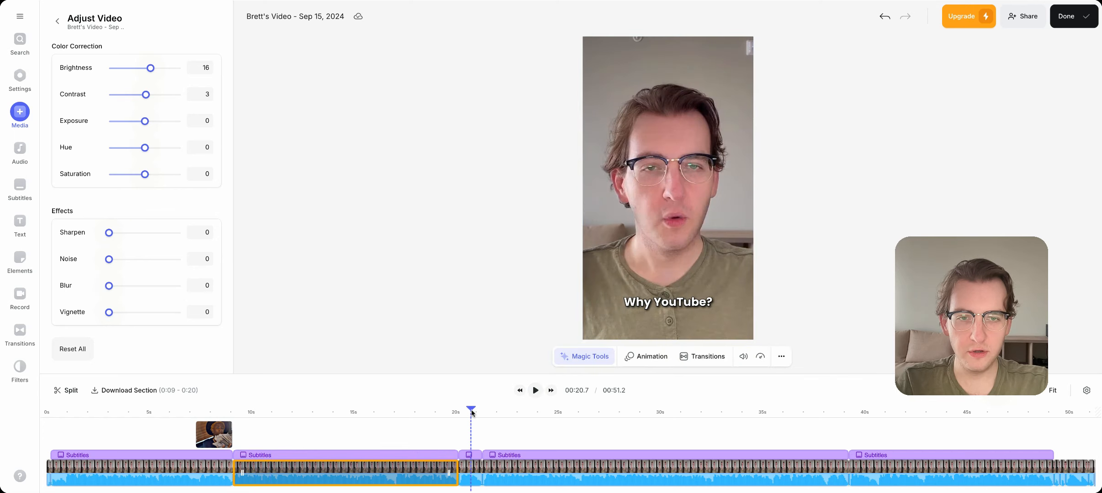
left_click(443, 413)
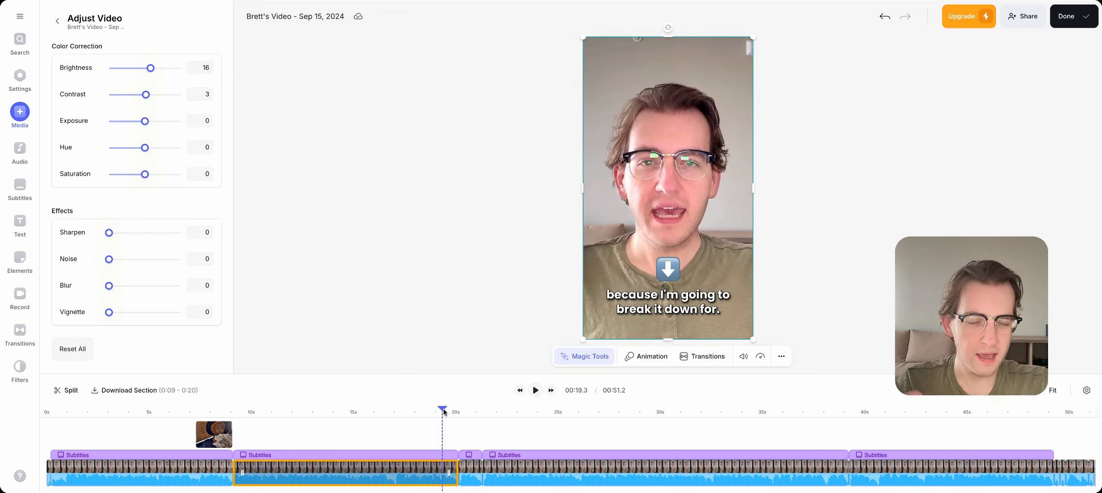
left_click(478, 414)
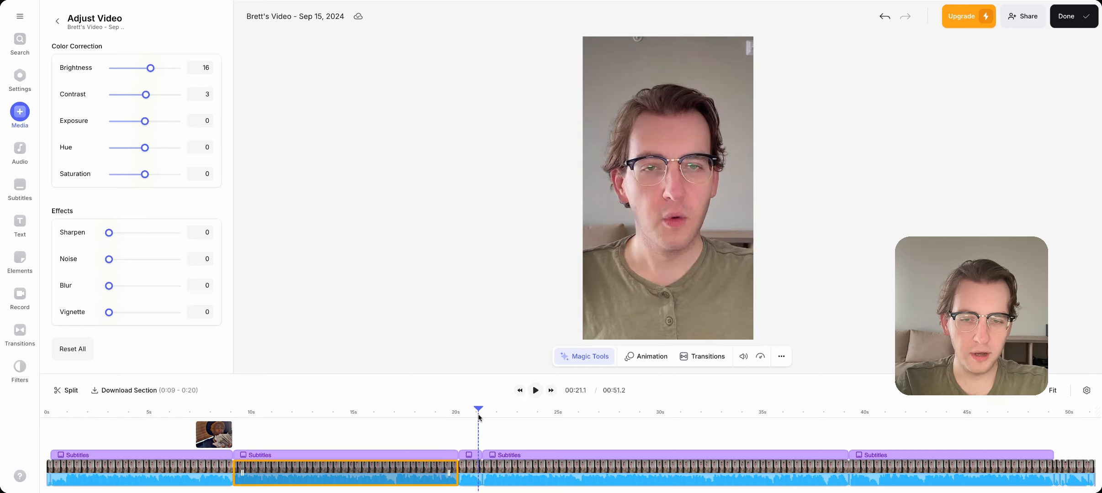
left_click(426, 413)
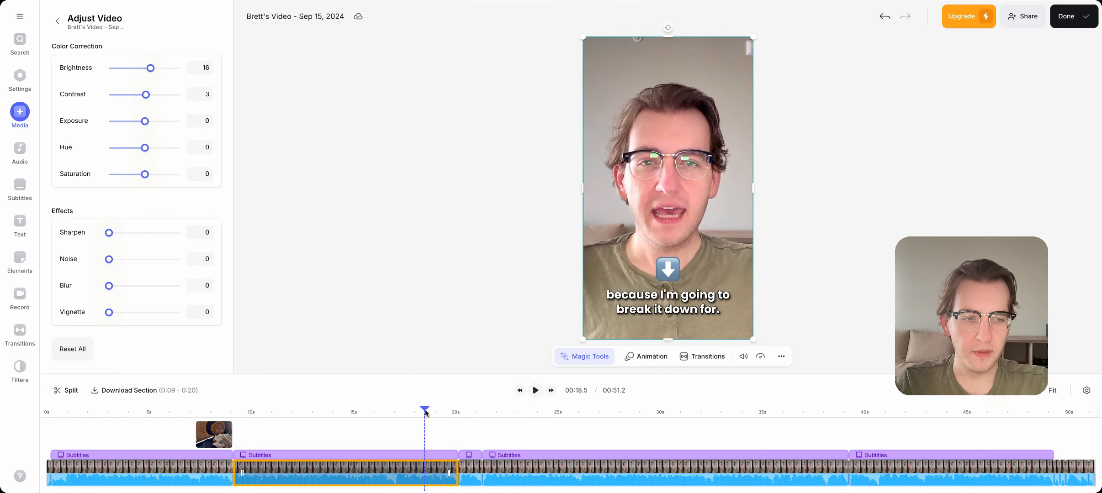
- Set the project duration to the Youtube Short preset of 1:00
left_click(620, 392)
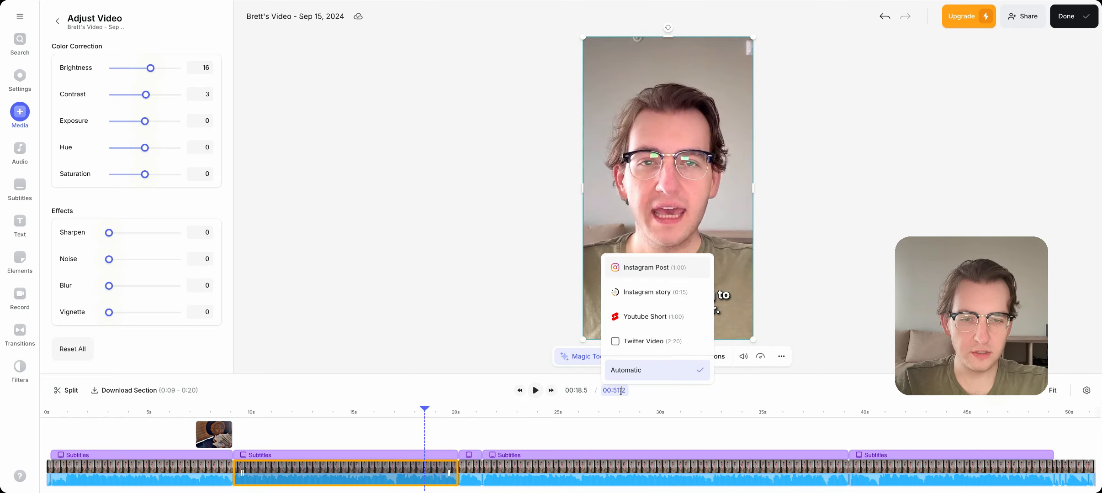
left_click(683, 323)
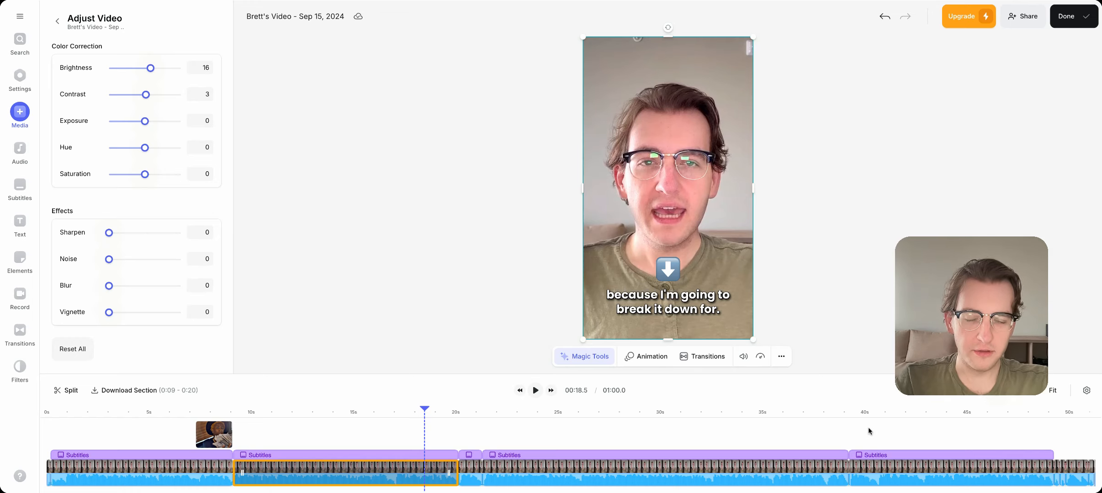
left_click(758, 363)
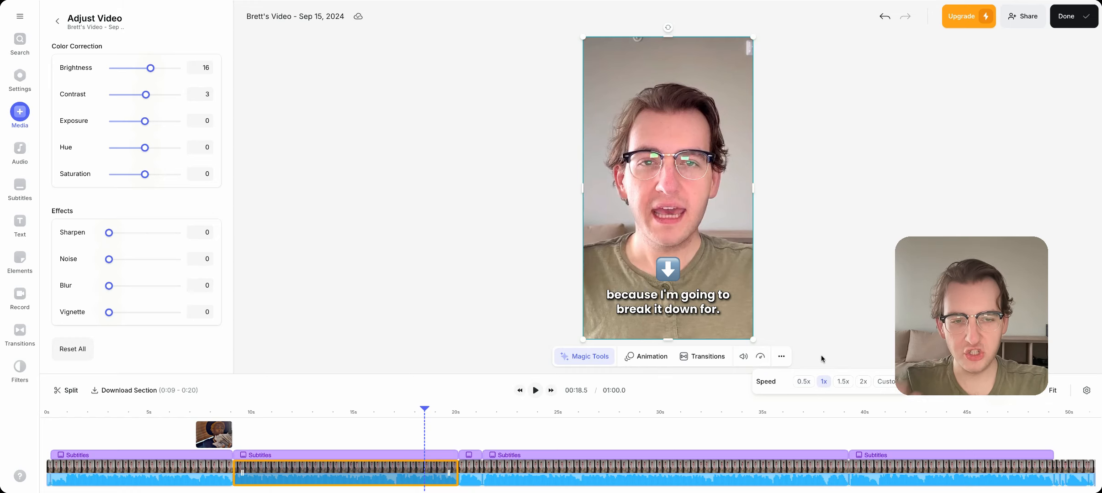
left_click(778, 359)
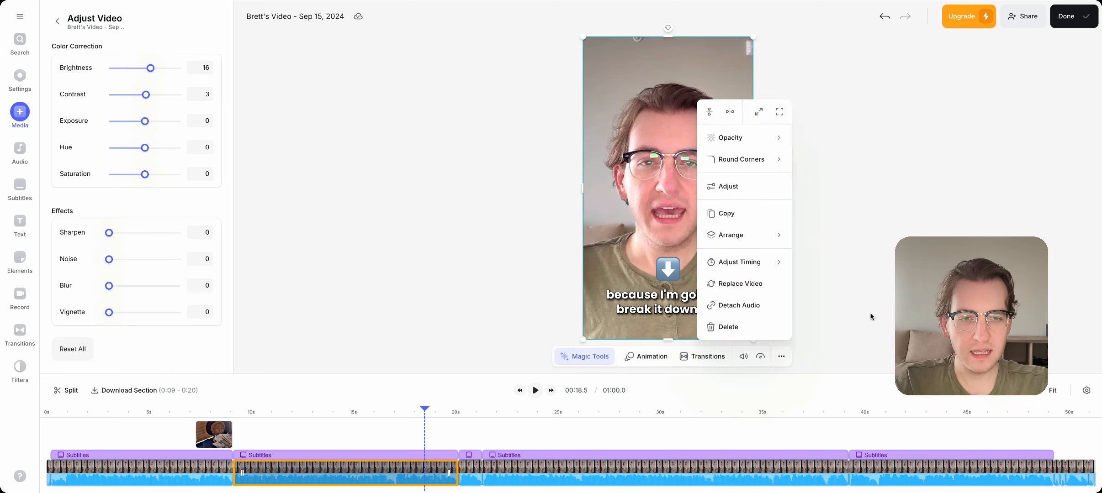
left_click(897, 195)
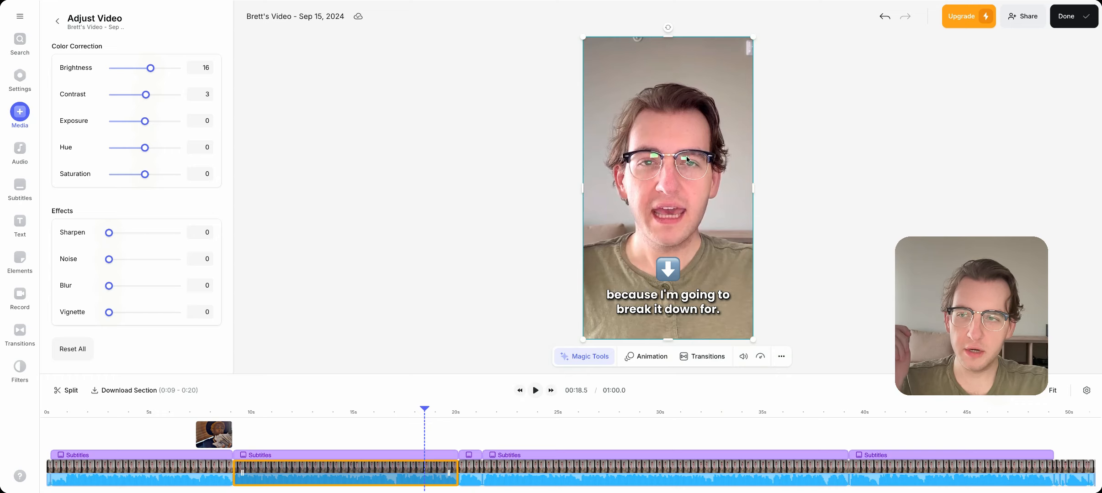
- Browse the stock media and sound effects in the media library, previewing the Tune Fm Radio and Crowd Aww effects
left_click(20, 113)
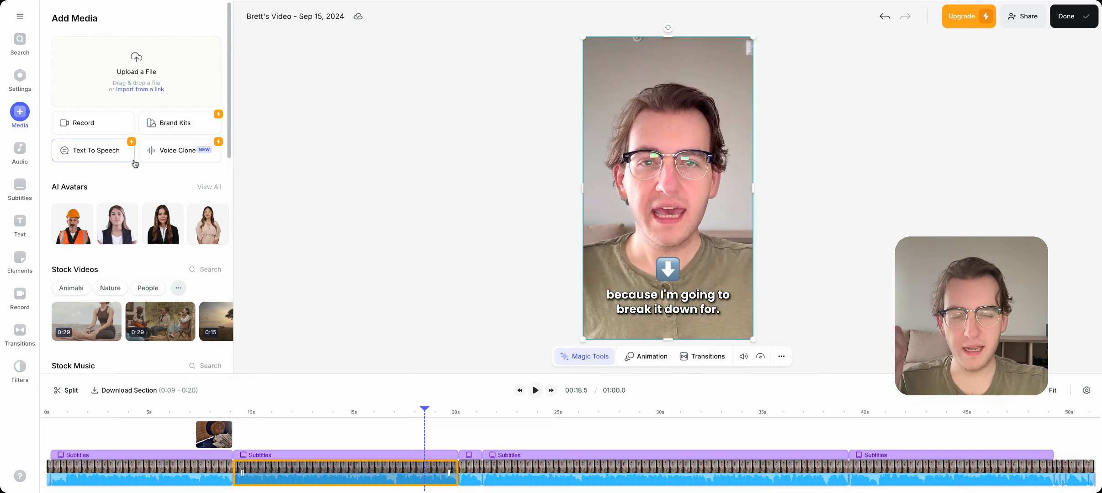
scroll(165, 263, "down", 10)
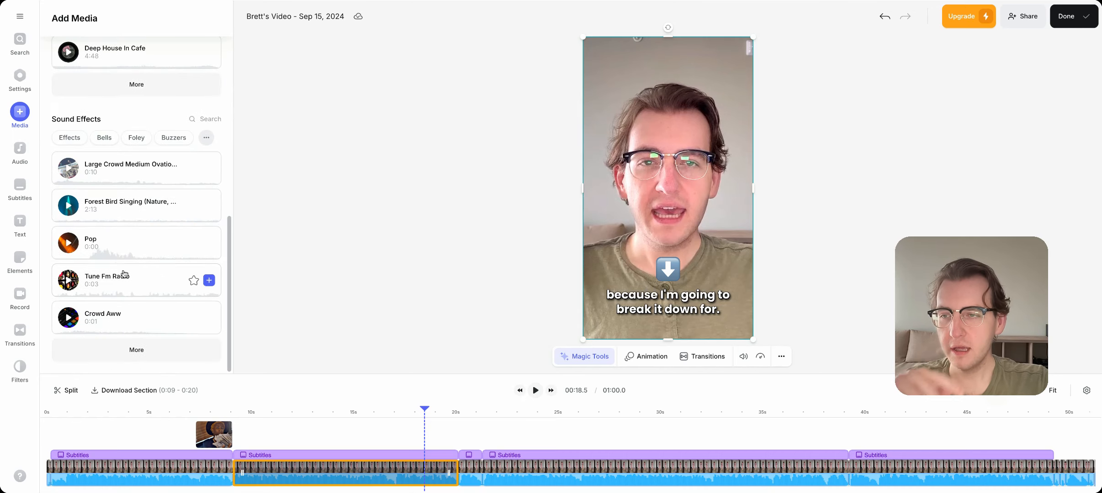
scroll(123, 265, "up", 3)
scroll(114, 272, "down", 2)
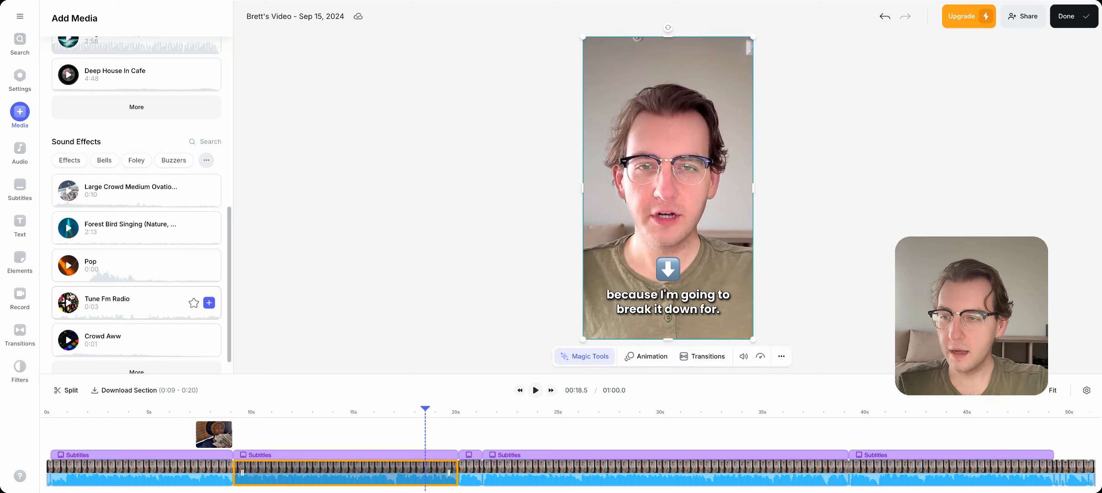
left_click(68, 303)
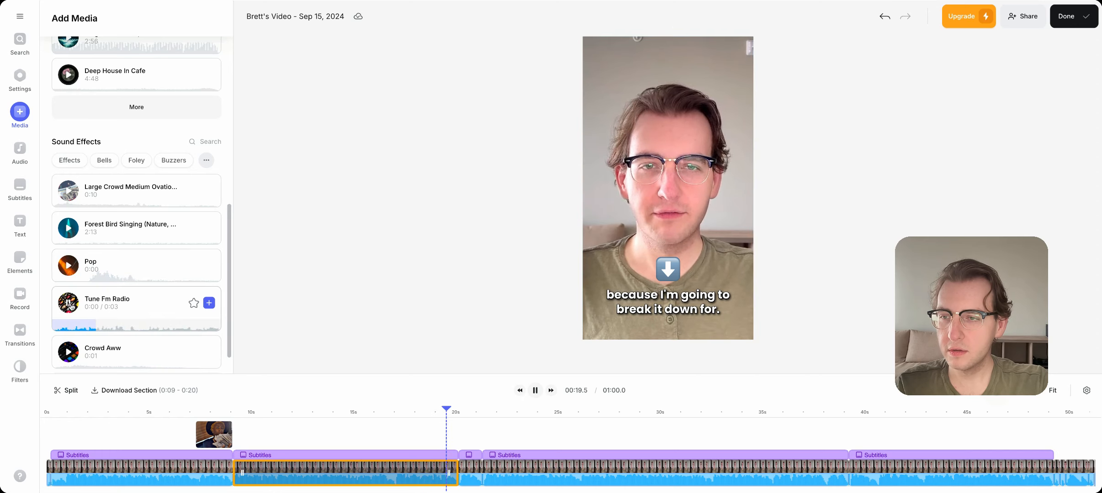
left_click(68, 353)
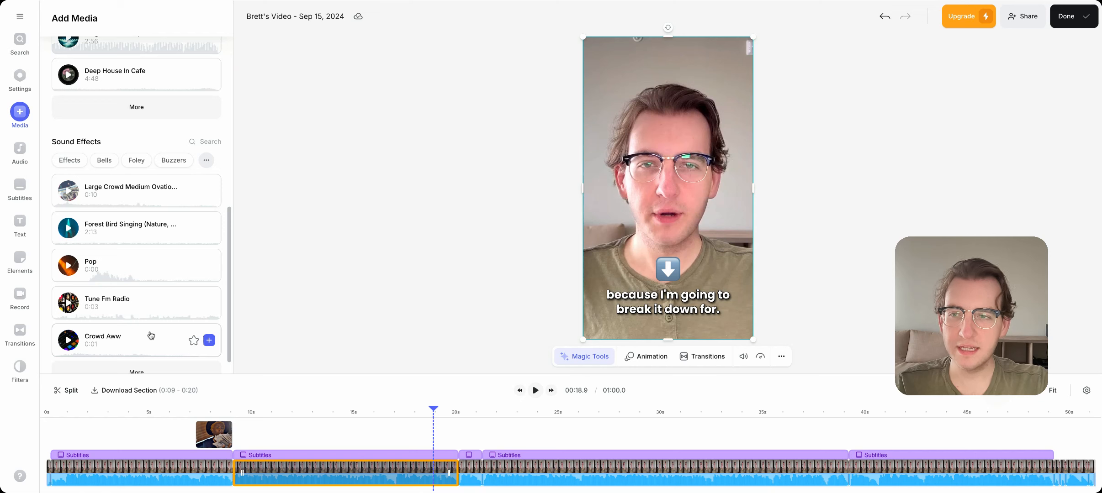
scroll(151, 336, "up", 5)
scroll(124, 250, "up", 2)
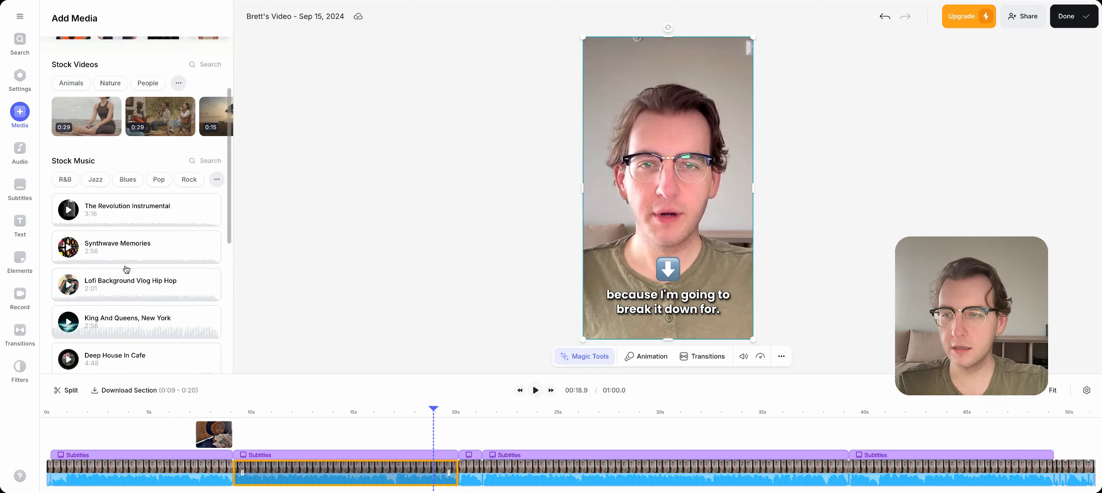
scroll(126, 269, "up", 2)
scroll(126, 269, "up", 3)
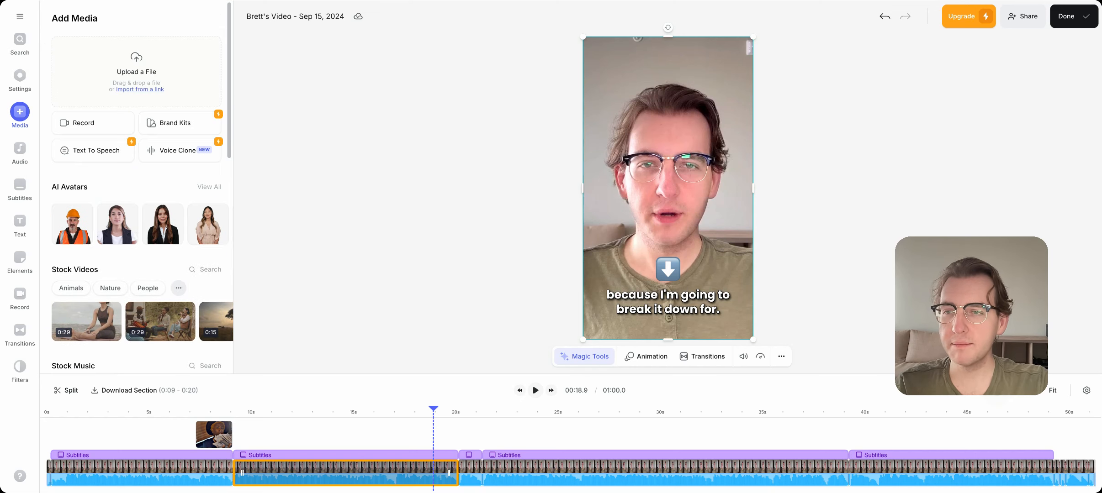